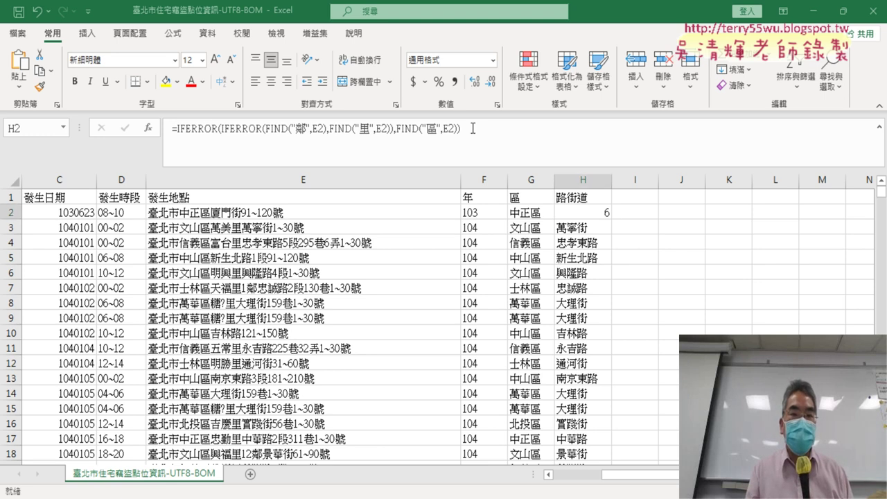
Cut the IFERROR position-finding formula out of H2, leaving only the equals sign.
{"action": "left_click_drag", "start_coordinate": [177, 128], "coordinate": [457, 131]}
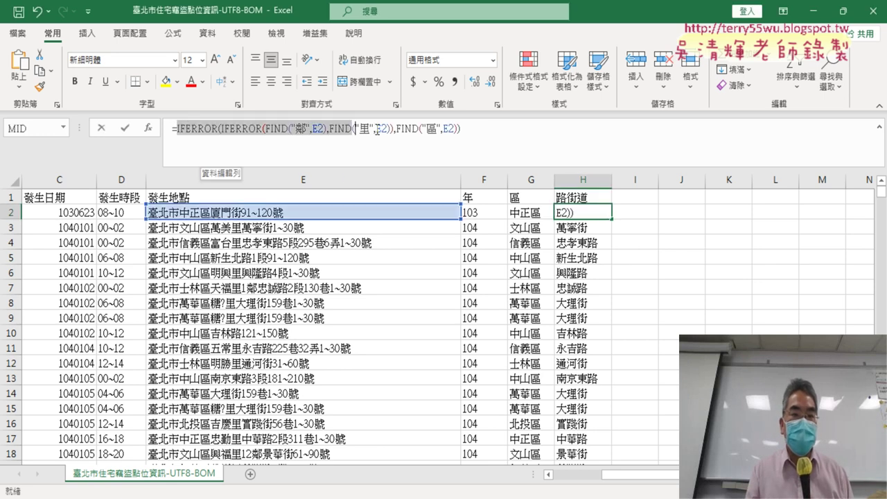
{"action": "right_click", "coordinate": [330, 130]}
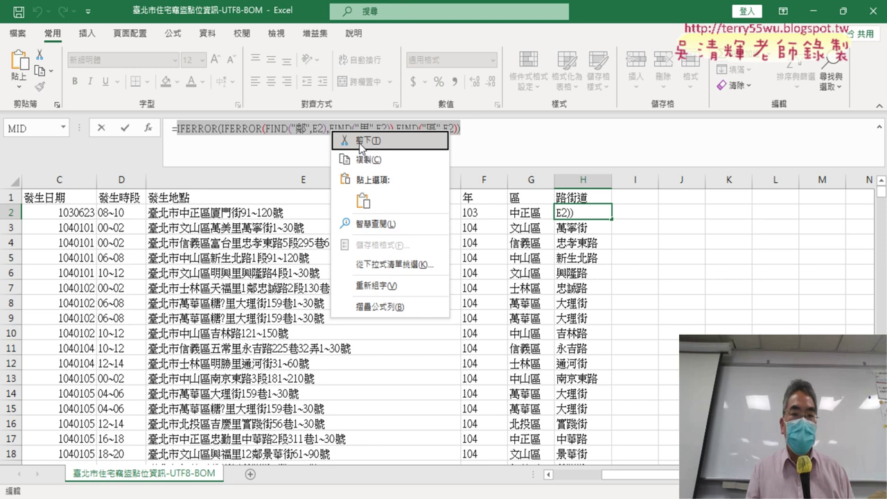
{"action": "left_click", "coordinate": [367, 139]}
Insert the MID function from the Text category into H2.
{"action": "left_click", "coordinate": [148, 128]}
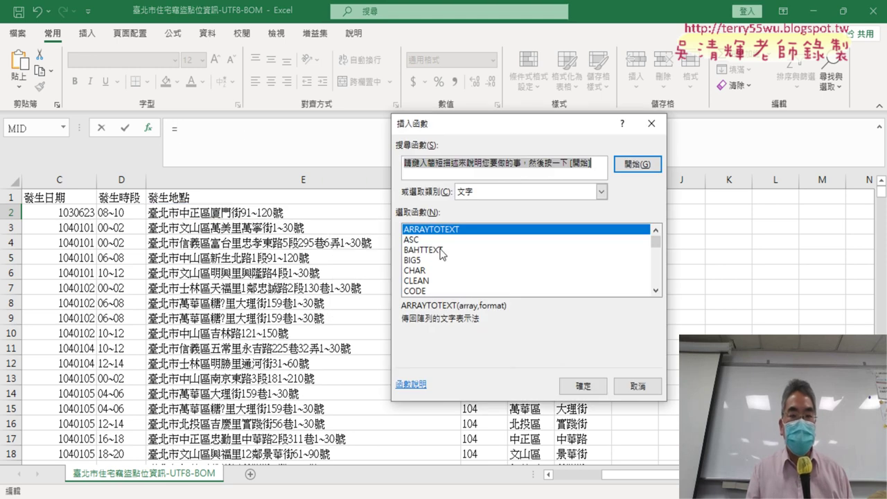
{"action": "left_click", "coordinate": [655, 291]}
{"action": "left_click_drag", "start_coordinate": [655, 291], "coordinate": [655, 291]}
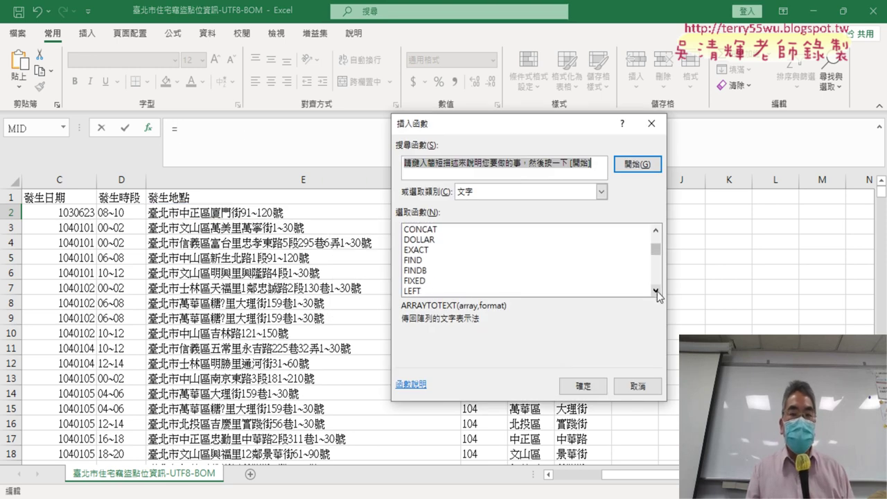
{"action": "left_click", "coordinate": [655, 291]}
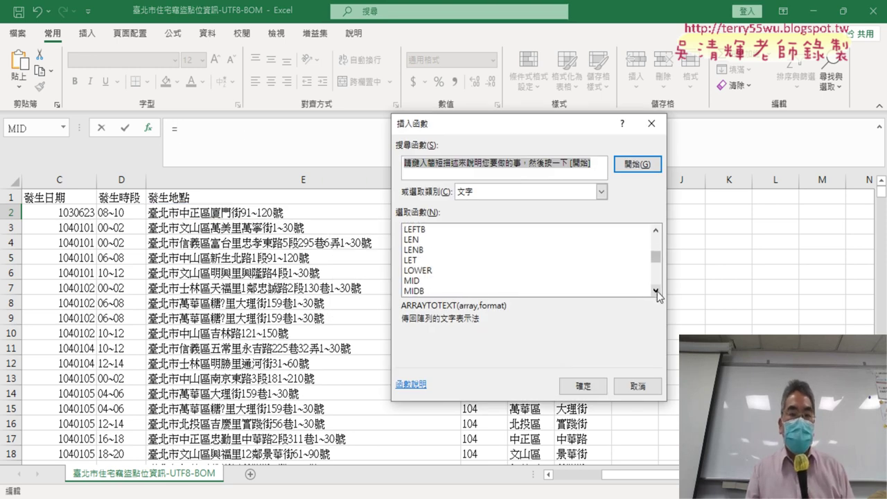
{"action": "left_click", "coordinate": [432, 281]}
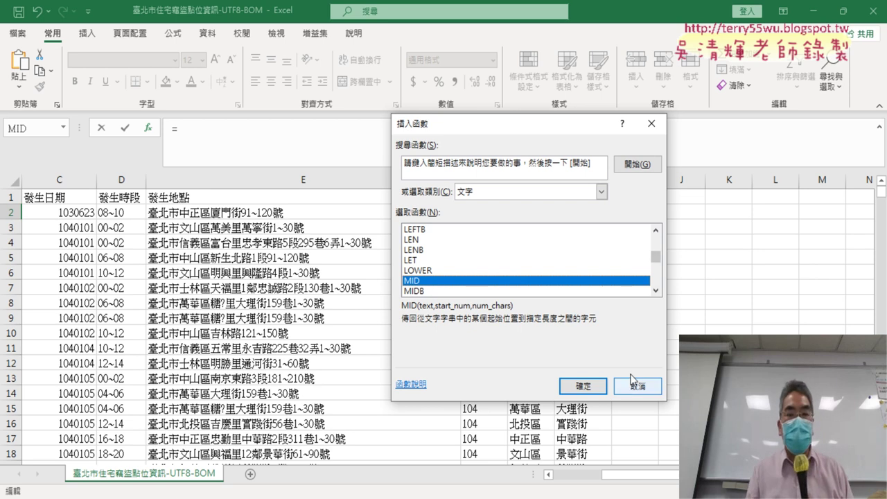
{"action": "left_click", "coordinate": [583, 386]}
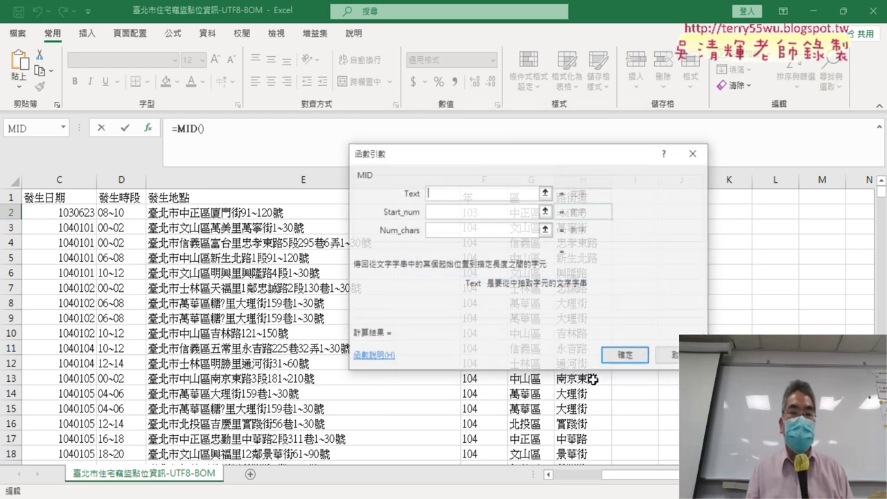
Set MID's Text argument to cell E2.
{"action": "left_click", "coordinate": [428, 215]}
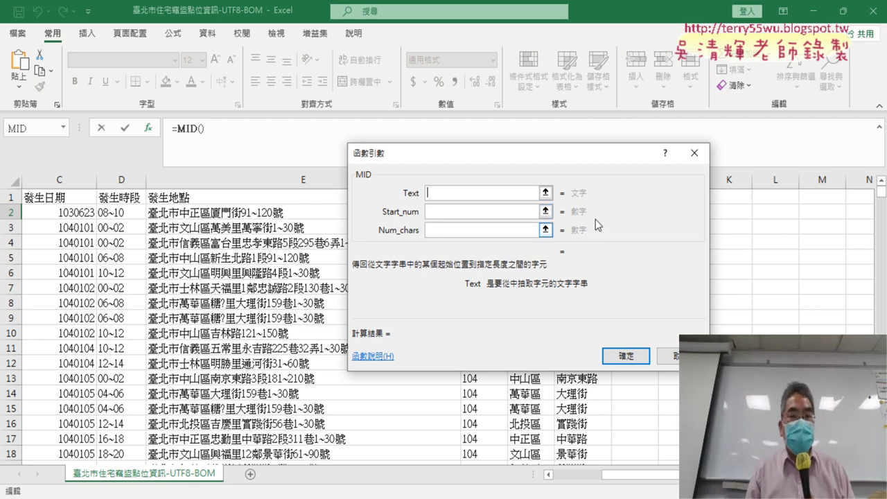
{"action": "left_click_drag", "start_coordinate": [488, 150], "coordinate": [446, 275]}
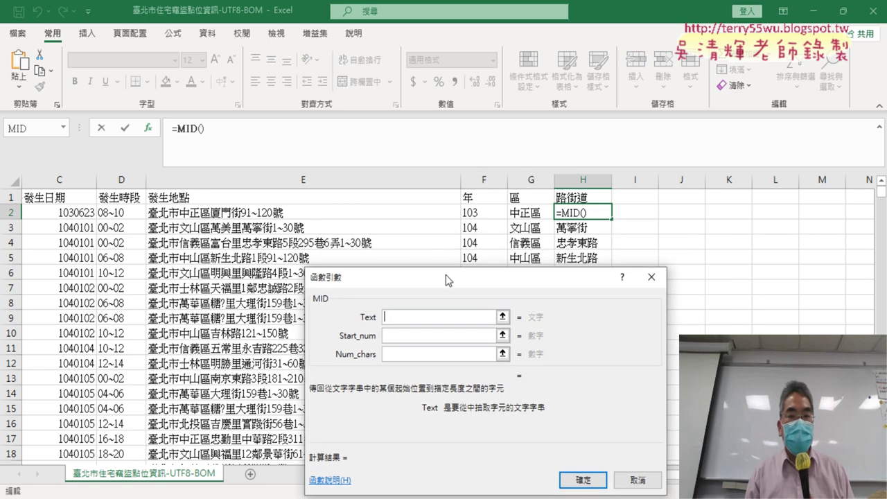
{"action": "left_click", "coordinate": [323, 215]}
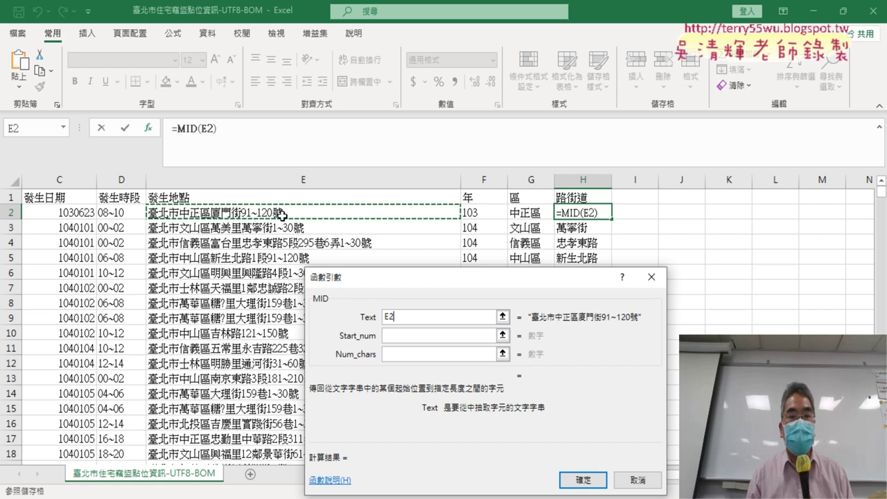
Make Start_num the pasted 鄰/里/區 IFERROR position plus 1, leaving Num_chars empty.
{"action": "left_click", "coordinate": [399, 337]}
{"action": "right_click", "coordinate": [399, 337]}
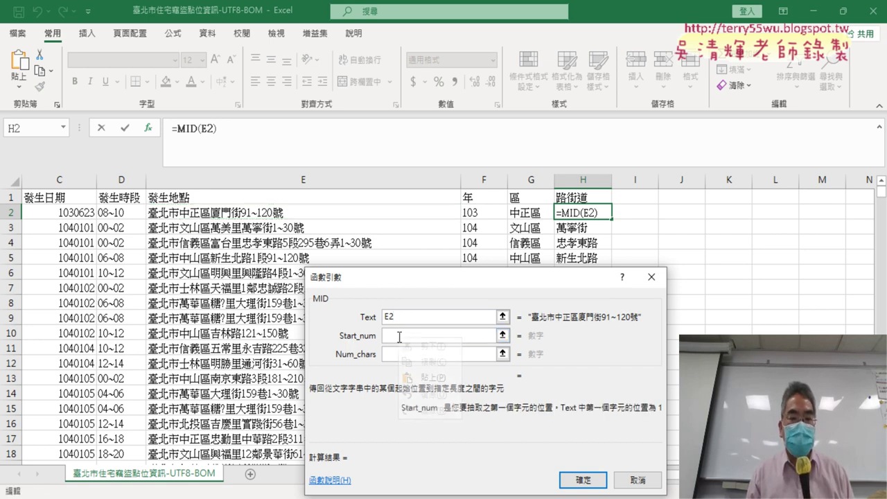
{"action": "left_click", "coordinate": [430, 378]}
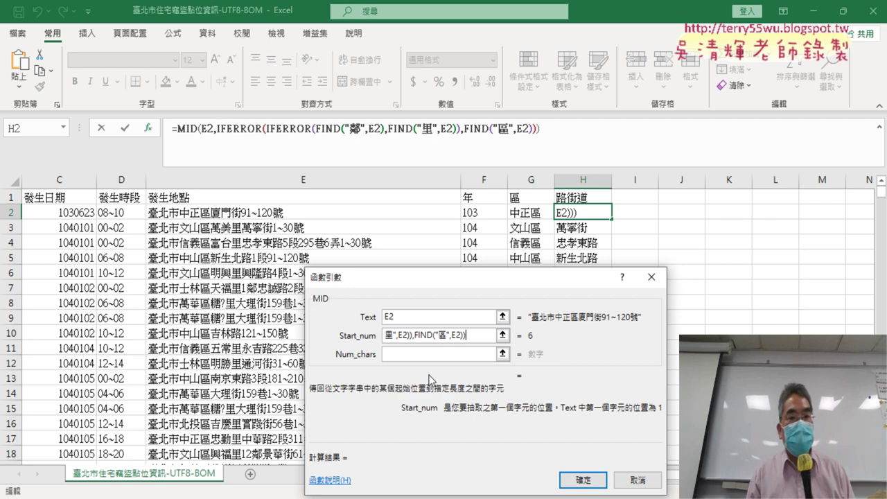
{"action": "type", "text": "+1"}
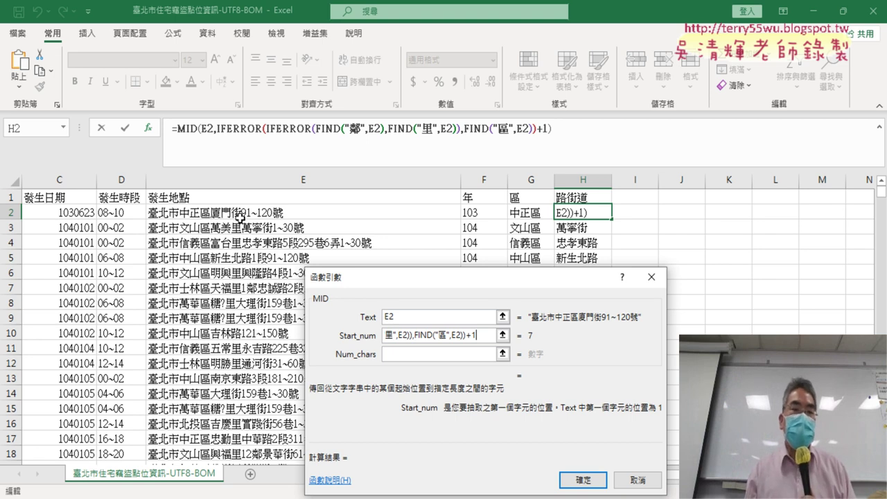
{"action": "left_click", "coordinate": [391, 355]}
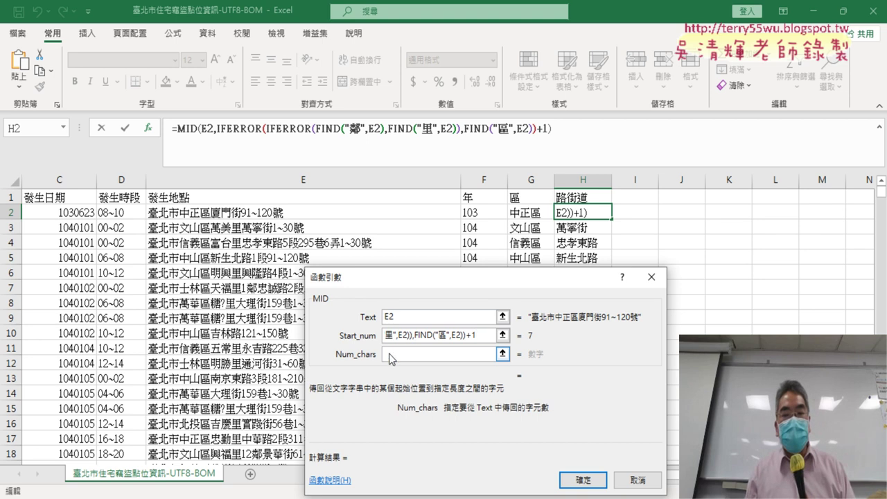
{"action": "type", "text": "3"}
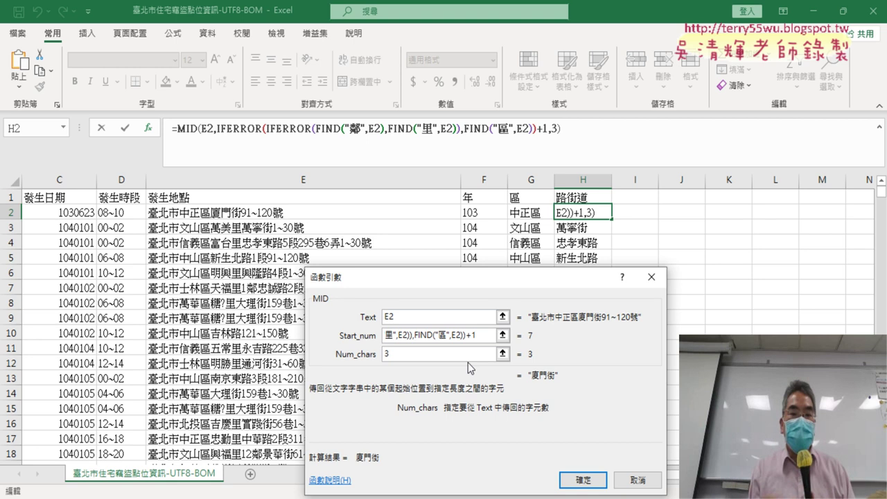
{"action": "key", "text": "BackSpace"}
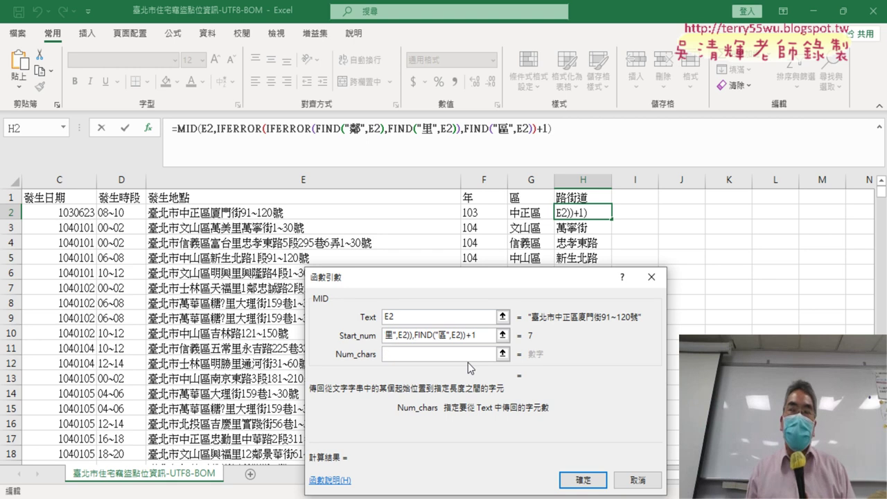
Paste the position formula into Num_chars, review it, clear it, and switch to the Google Docs notes.
{"action": "right_click", "coordinate": [414, 356]}
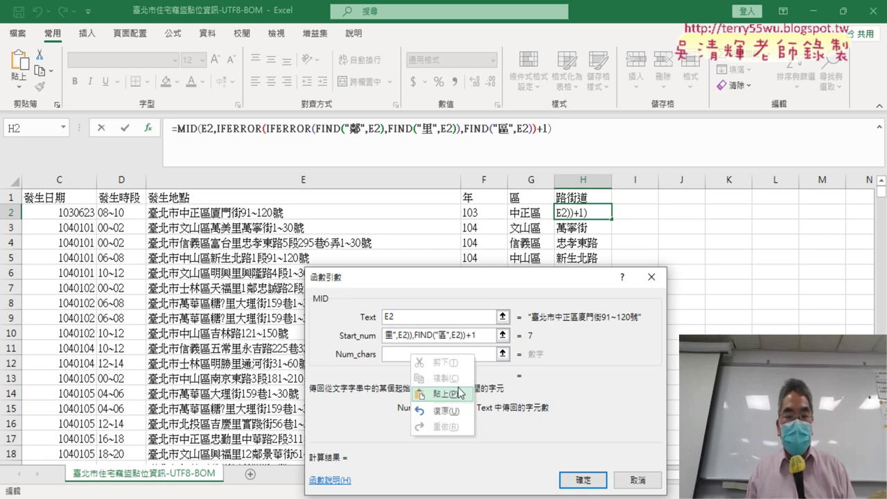
{"action": "left_click", "coordinate": [460, 395]}
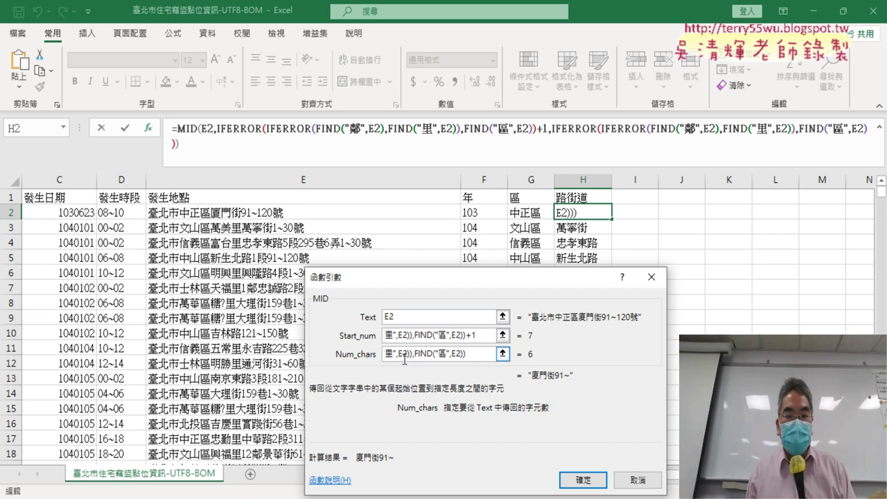
{"action": "left_click_drag", "start_coordinate": [404, 358], "coordinate": [376, 356]}
{"action": "left_click", "coordinate": [451, 354]}
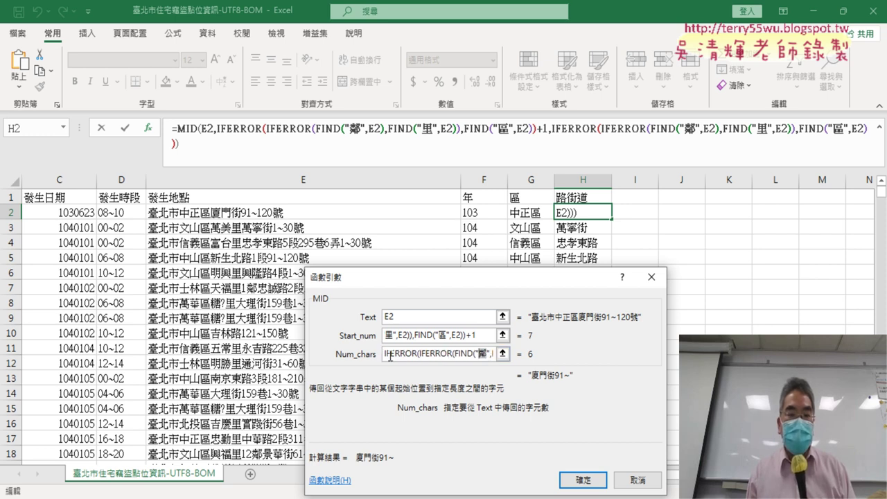
{"action": "key", "text": "ctrl+a"}
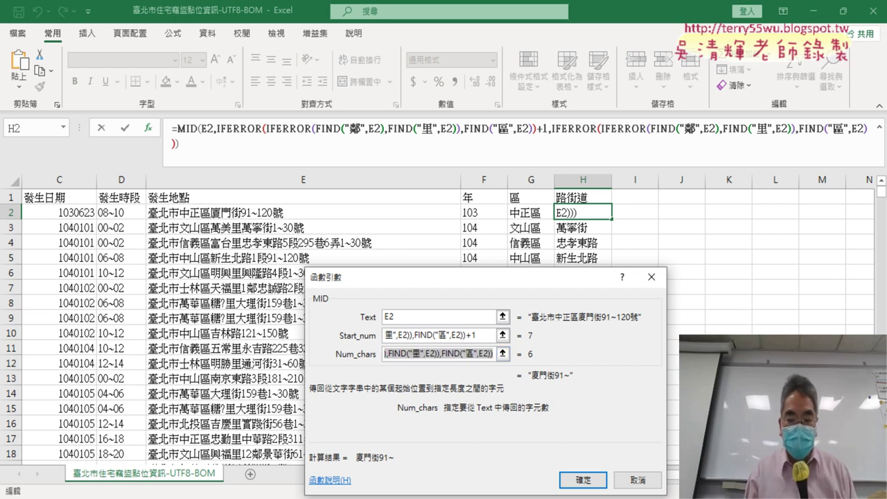
{"action": "key", "text": "BackSpace"}
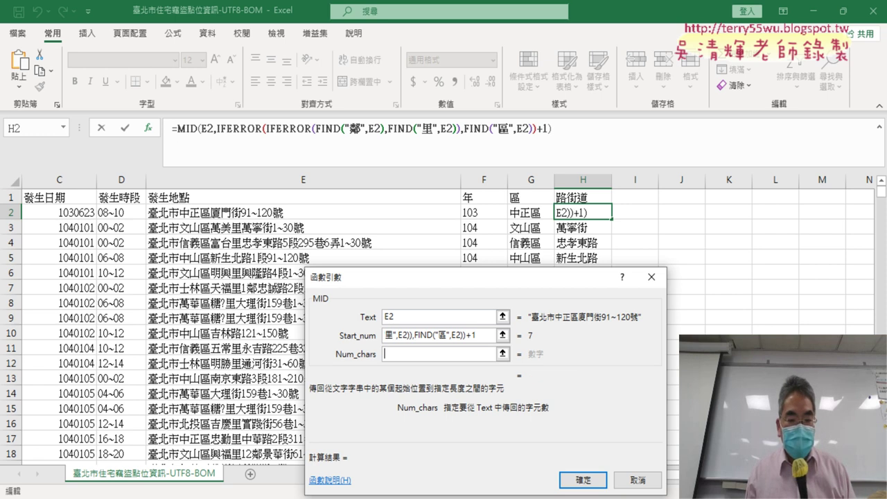
{"action": "mouse_move", "coordinate": [326, 496]}
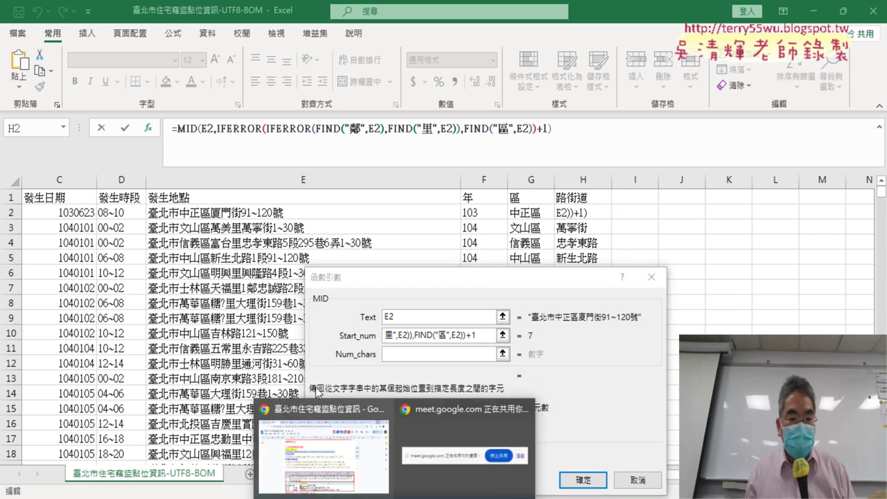
{"action": "left_click", "coordinate": [315, 460]}
Copy the 道/路/街 IFERROR position formula from the notes and return to Excel.
{"action": "left_click_drag", "start_coordinate": [187, 250], "coordinate": [577, 244]}
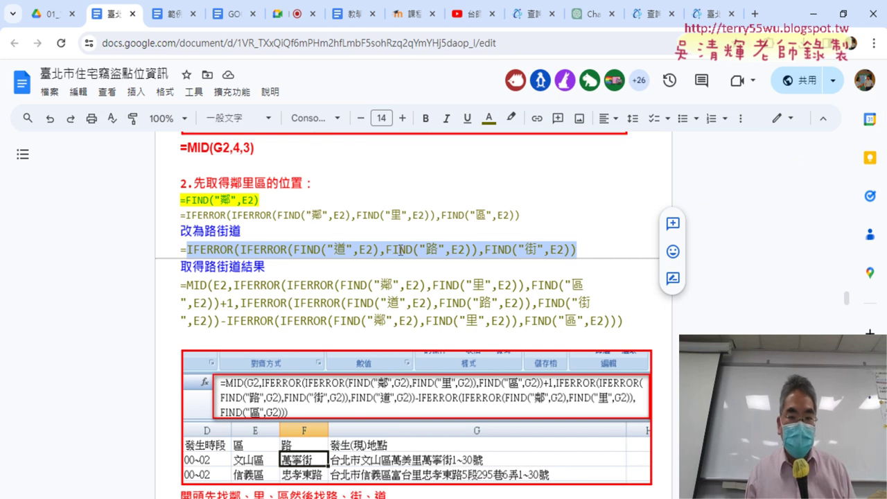
{"action": "right_click", "coordinate": [401, 250]}
{"action": "left_click", "coordinate": [449, 177]}
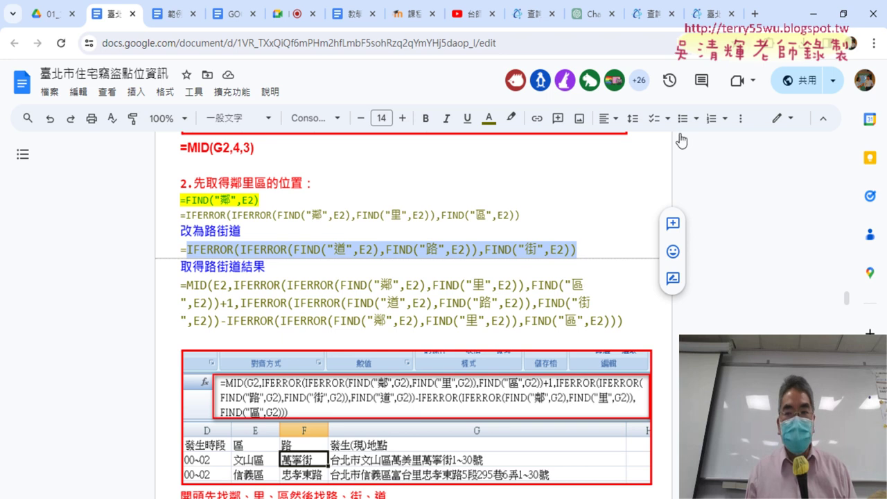
{"action": "left_click", "coordinate": [815, 13]}
Set Num_chars to the 道/路/街 position minus the 鄰/里/區 position, so H2 yields 廈門街.
{"action": "right_click", "coordinate": [413, 353]}
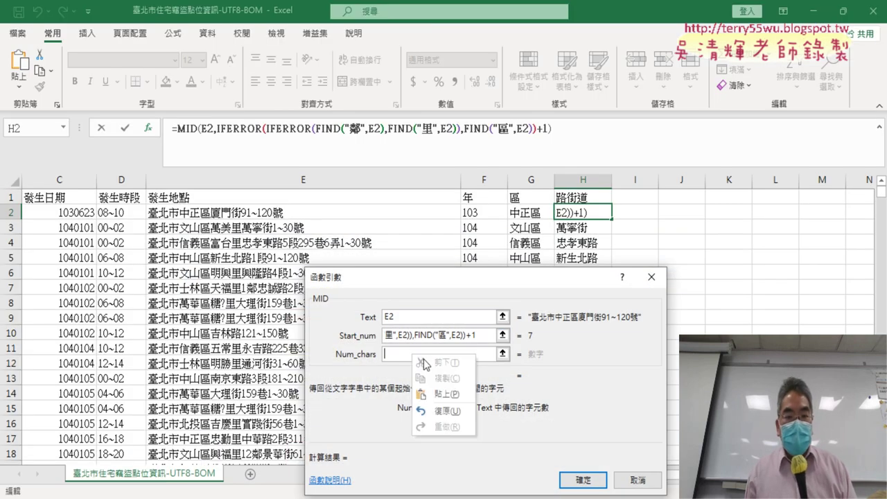
{"action": "left_click", "coordinate": [453, 392]}
{"action": "type", "text": "-"}
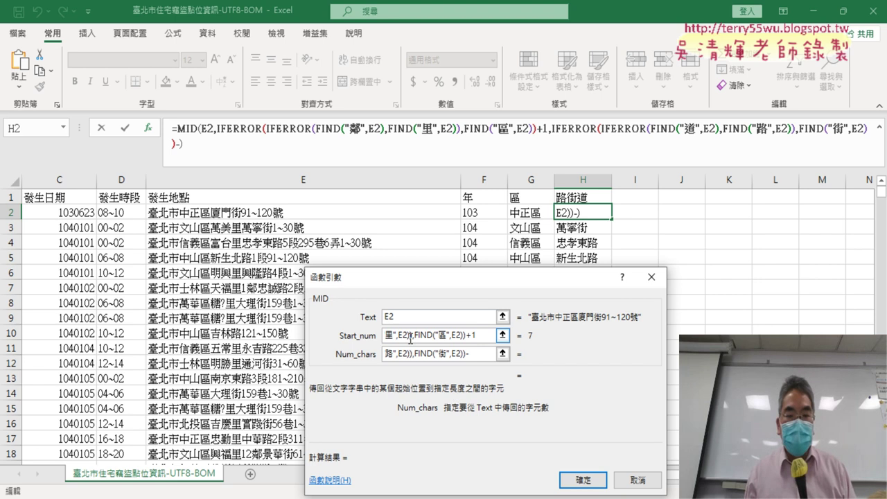
{"action": "left_click_drag", "start_coordinate": [468, 336], "coordinate": [287, 334]}
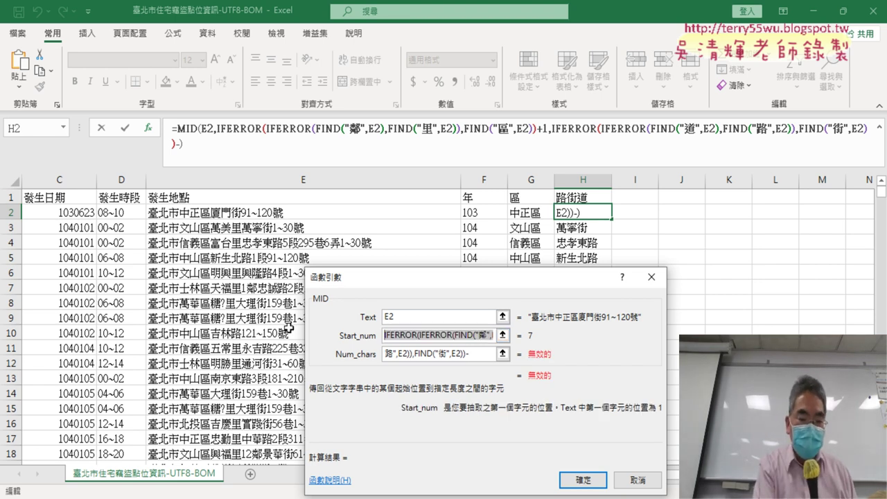
{"action": "left_click", "coordinate": [487, 355]}
{"action": "key", "text": "ctrl+v"}
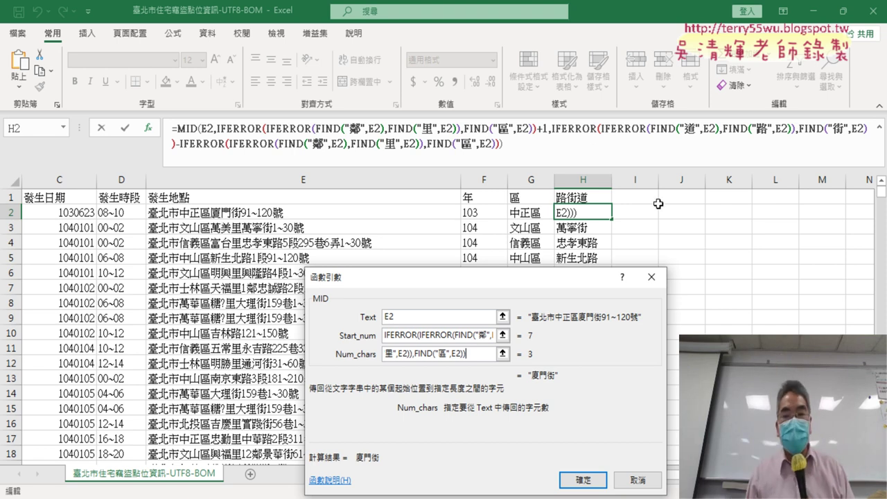
{"action": "left_click", "coordinate": [595, 485]}
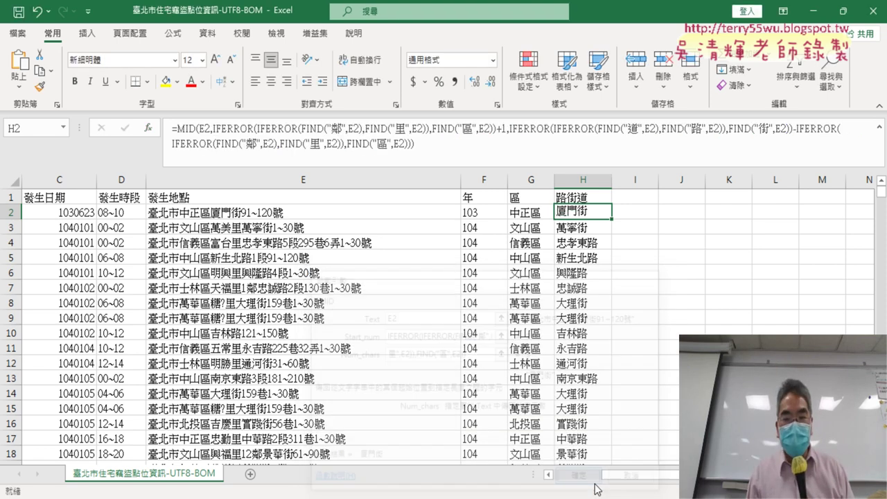
Fill H2's street formula down column H and select row 341, which shows #VALUE!
{"action": "double_click", "coordinate": [612, 219]}
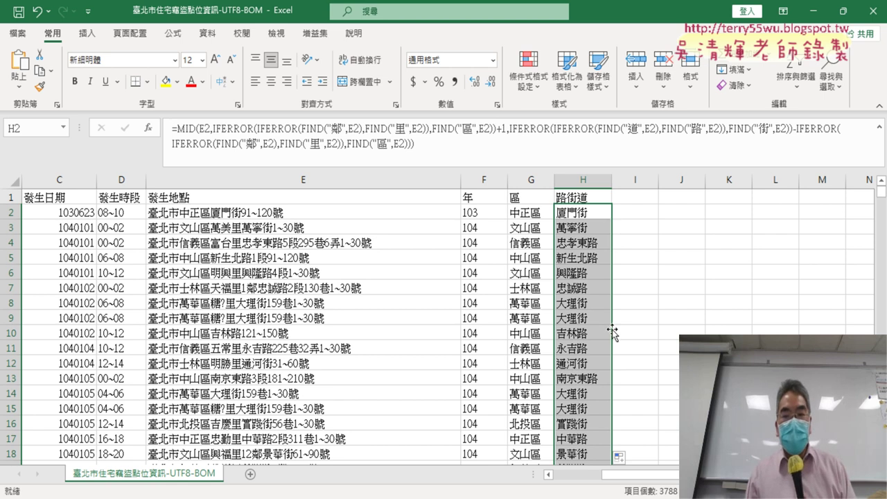
{"action": "scroll", "coordinate": [614, 333], "scroll_direction": "down", "scroll_amount": 12}
{"action": "scroll", "coordinate": [614, 334], "scroll_direction": "down", "scroll_amount": 9}
{"action": "scroll", "coordinate": [614, 333], "scroll_direction": "down", "scroll_amount": 10}
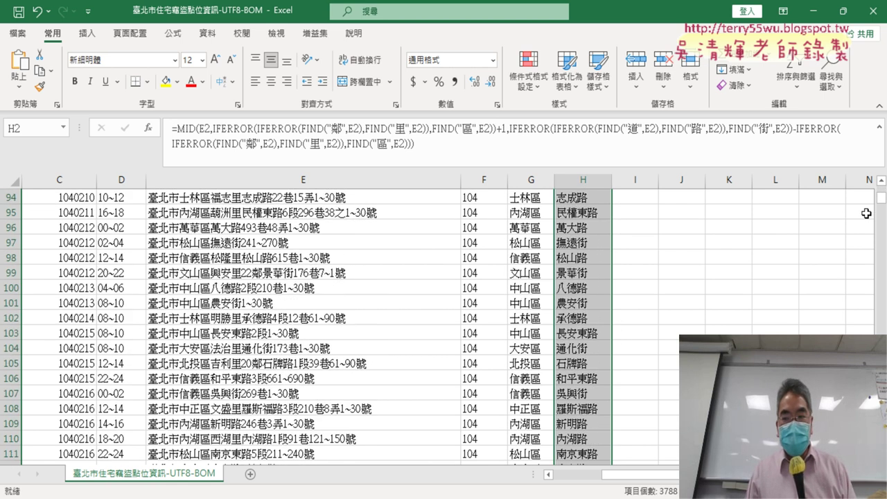
{"action": "left_click_drag", "start_coordinate": [879, 200], "coordinate": [881, 222]}
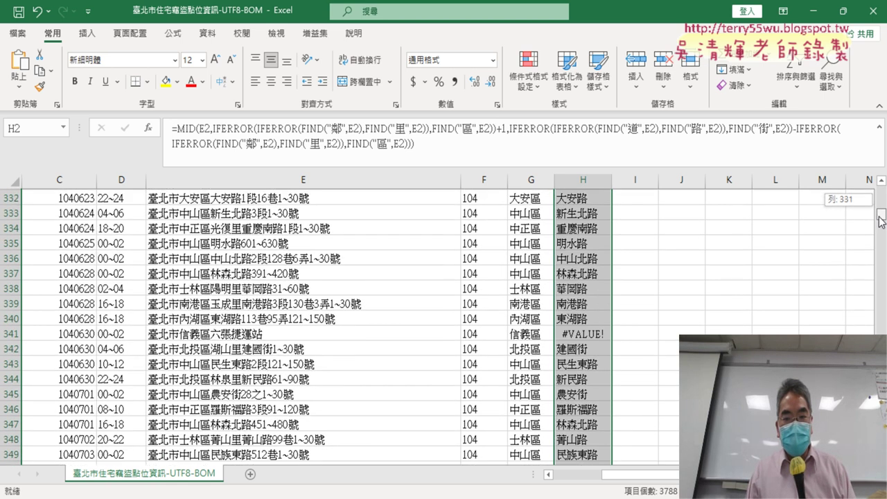
{"action": "left_click_drag", "start_coordinate": [582, 333], "coordinate": [21, 332]}
{"action": "left_click", "coordinate": [13, 332]}
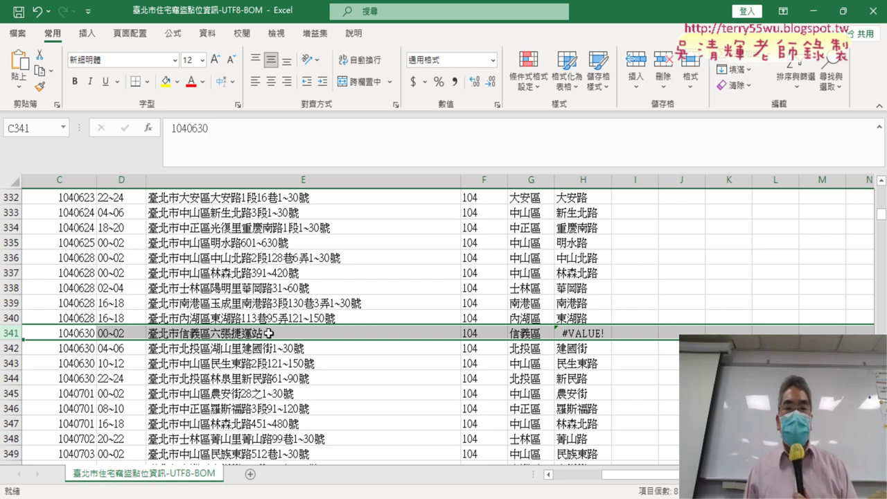
Inspect row 341's address, marking its 六張捷運站 part that has no 道, 路 or 街.
{"action": "left_click", "coordinate": [260, 333]}
{"action": "double_click", "coordinate": [265, 334]}
{"action": "left_click_drag", "start_coordinate": [265, 333], "coordinate": [211, 334]}
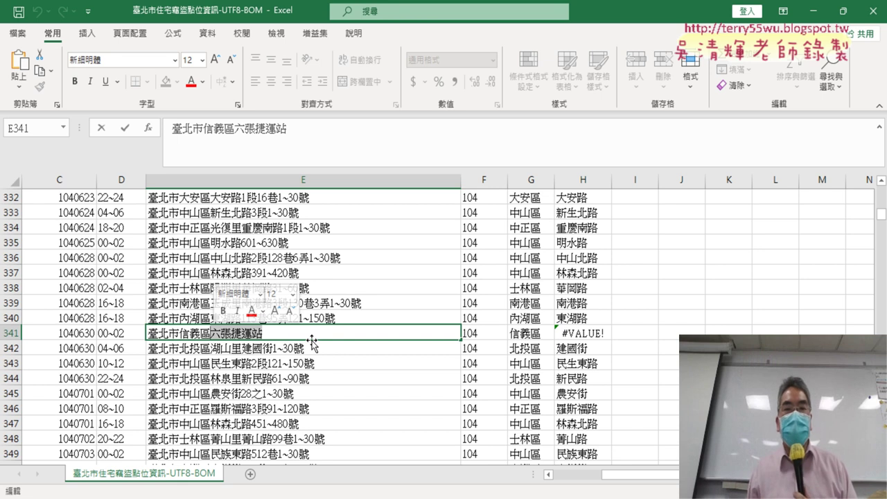
Select year column F, collapse the formula bar to one line and check F3's LEFT formula.
{"action": "left_click_drag", "start_coordinate": [881, 215], "coordinate": [882, 191]}
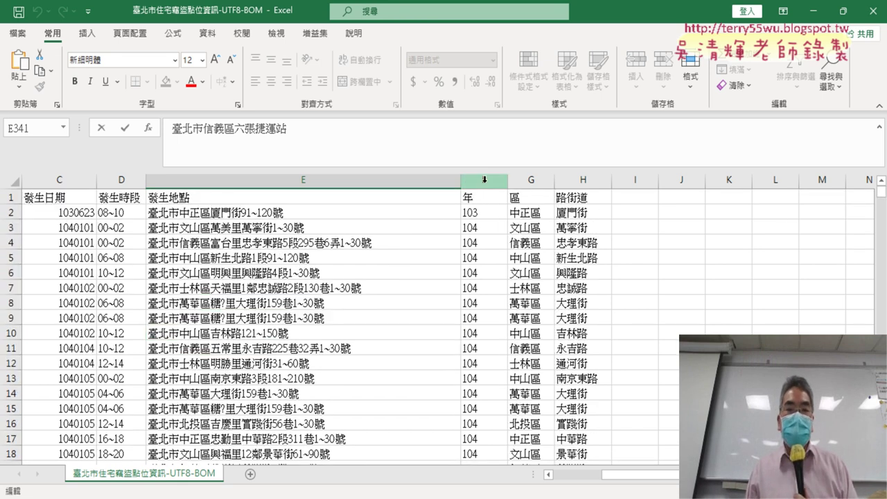
{"action": "left_click", "coordinate": [483, 182]}
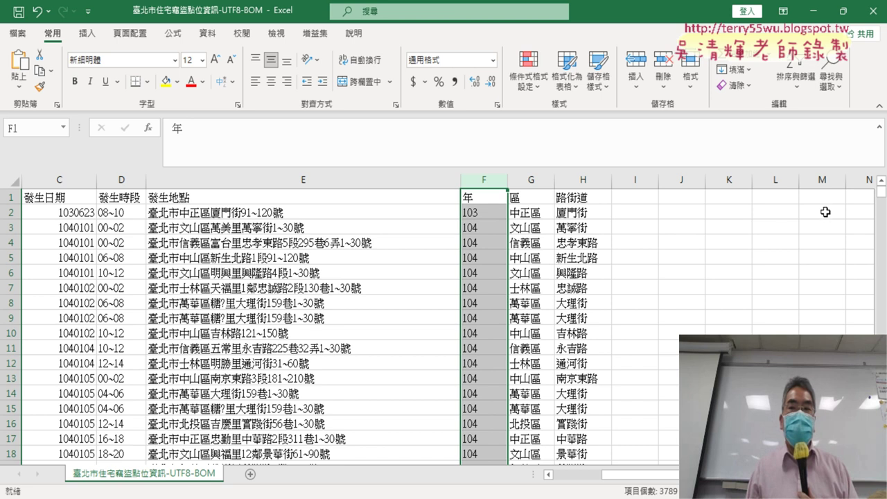
{"action": "left_click", "coordinate": [880, 130]}
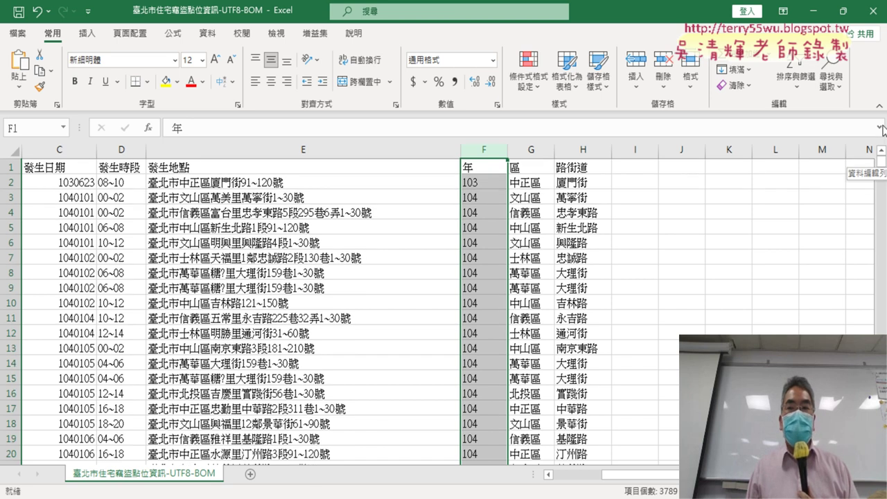
{"action": "left_click", "coordinate": [485, 168]}
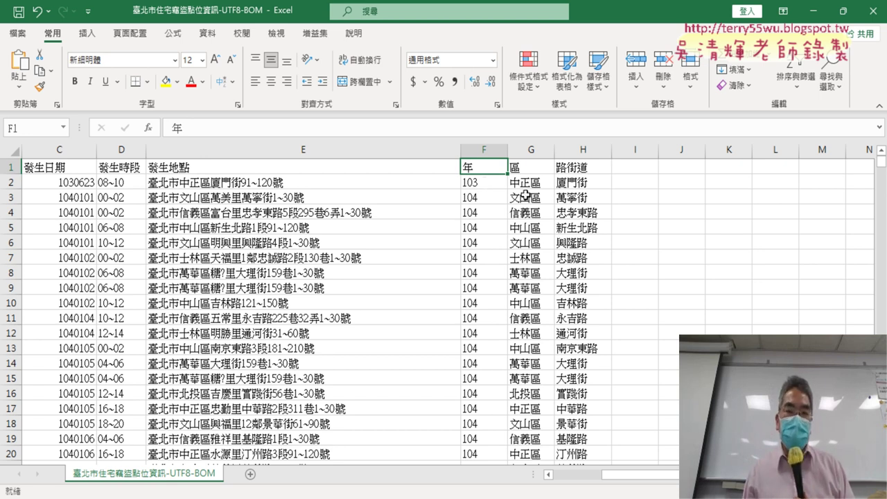
{"action": "left_click", "coordinate": [492, 199]}
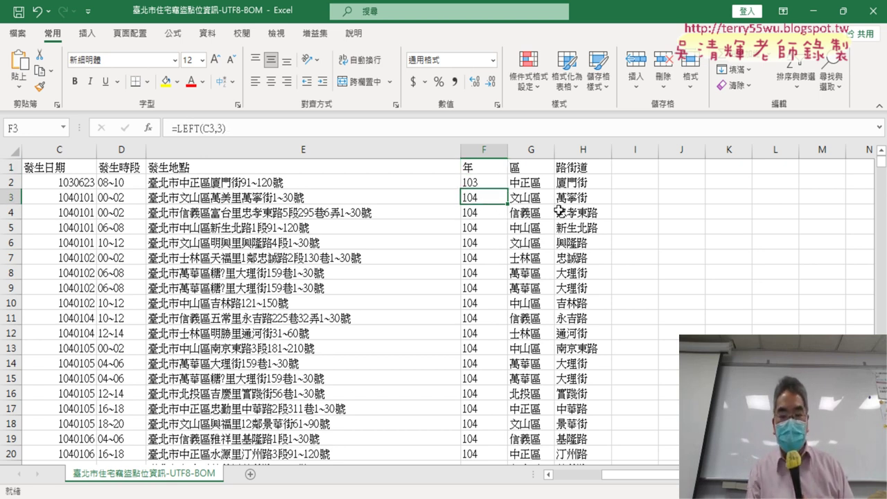
{"action": "key", "text": "ctrl+Down"}
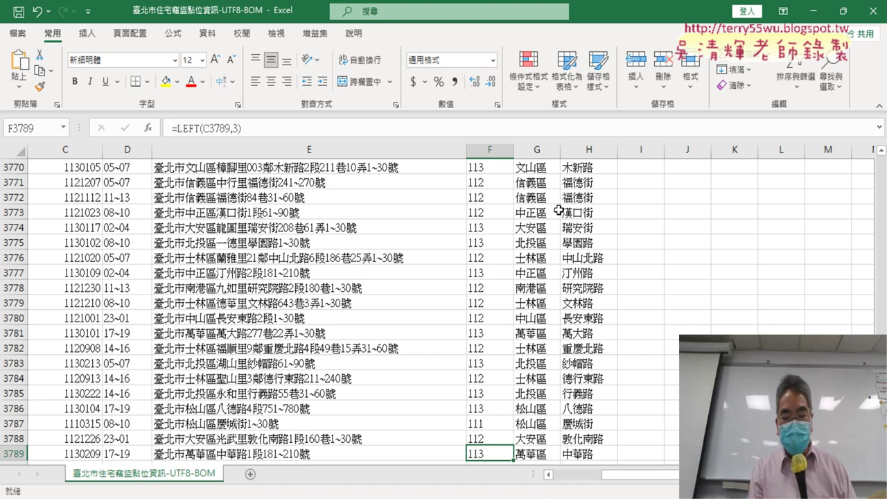
{"action": "key", "text": "ctrl+Up"}
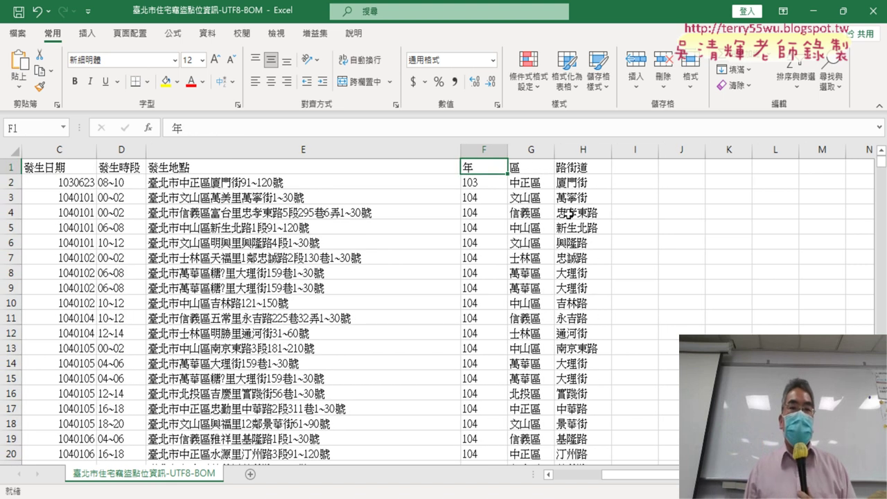
Insert a PivotTable on a new worksheet from the range A1:H3789.
{"action": "left_click", "coordinate": [87, 33]}
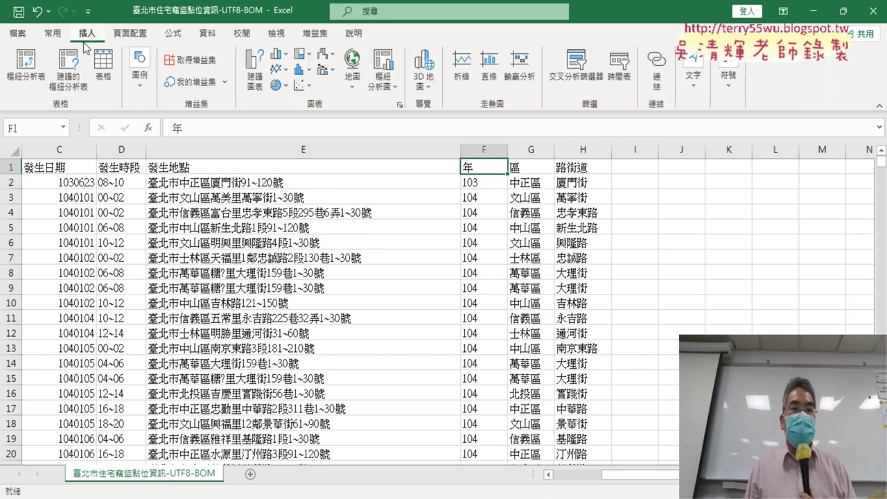
{"action": "left_click", "coordinate": [27, 68]}
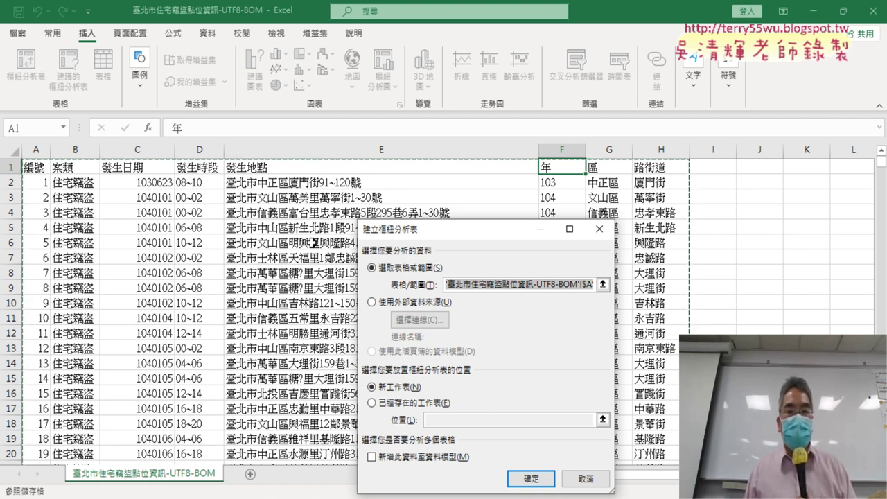
{"action": "left_click_drag", "start_coordinate": [553, 284], "coordinate": [628, 280]}
{"action": "left_click", "coordinate": [552, 288]}
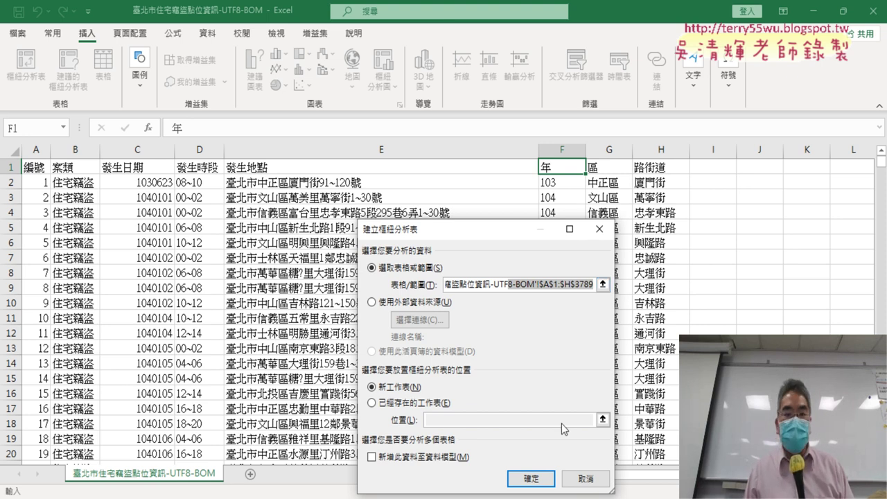
{"action": "left_click", "coordinate": [531, 479]}
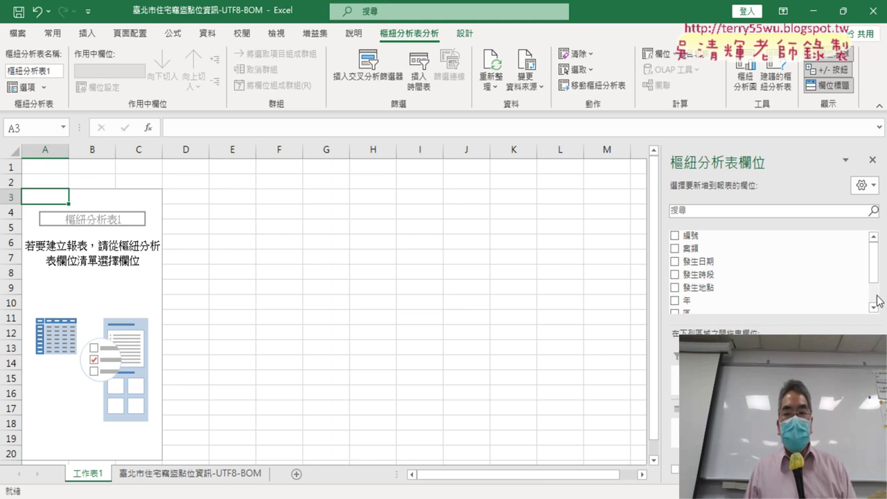
Add 年 to the pivot rows, select the 102, 103 and 113 year rows, and open the year filter.
{"action": "left_click_drag", "start_coordinate": [880, 278], "coordinate": [878, 294]}
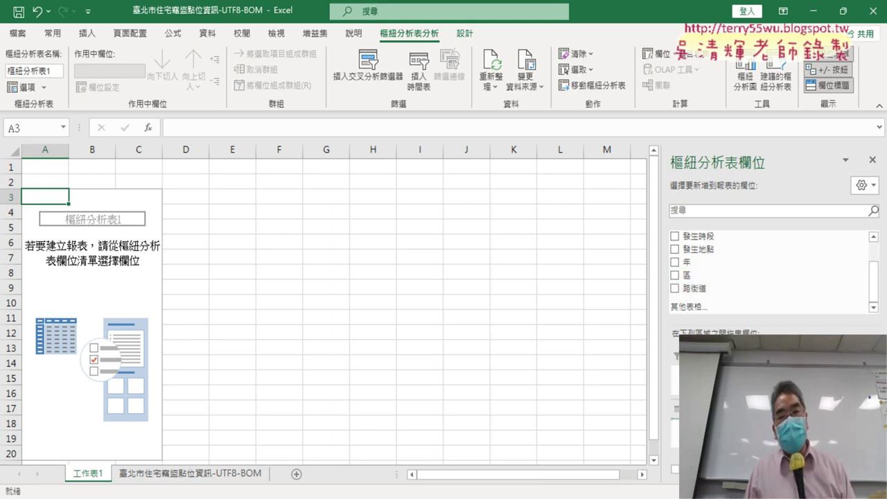
{"action": "left_click", "coordinate": [674, 262]}
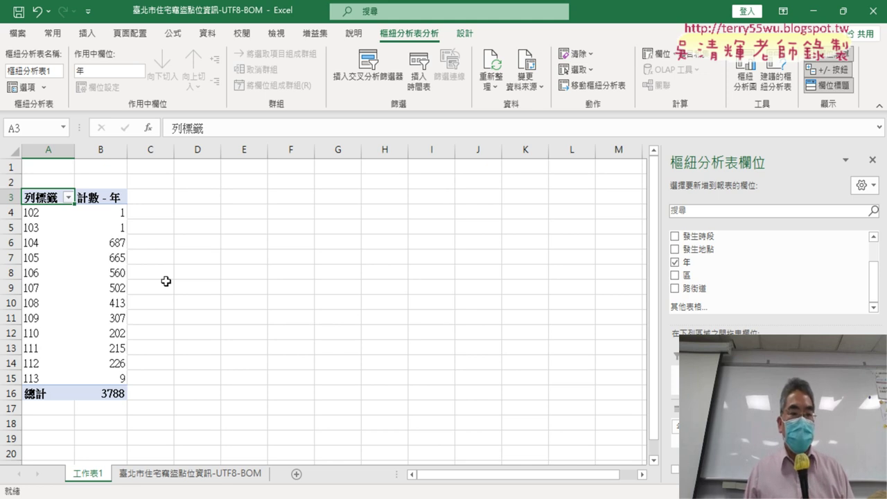
{"action": "left_click", "coordinate": [14, 212]}
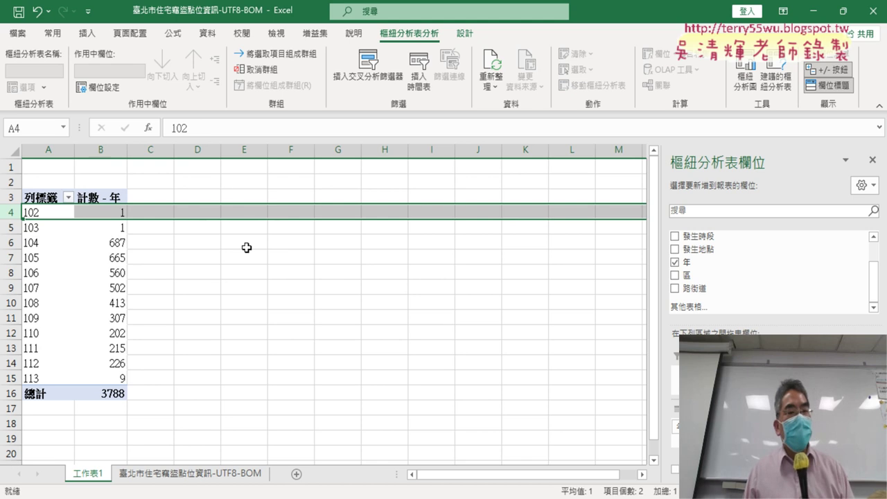
{"action": "left_click", "coordinate": [16, 226], "text": "ctrl"}
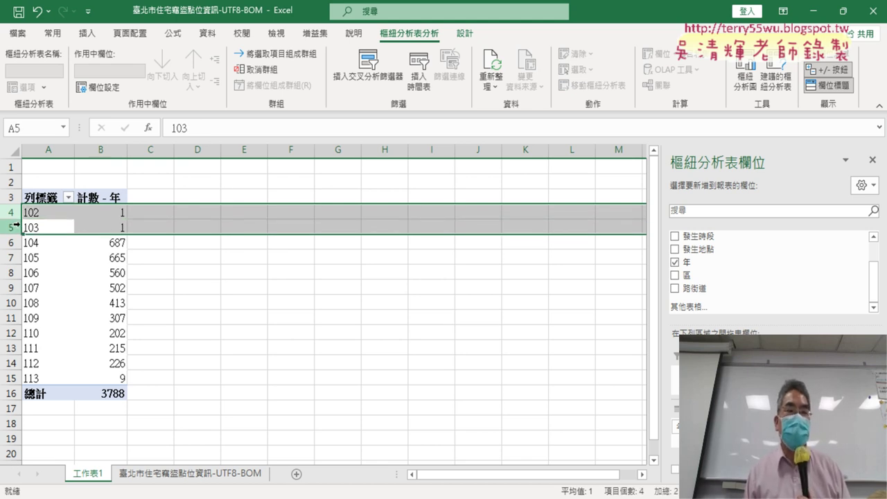
{"action": "left_click", "coordinate": [13, 378]}
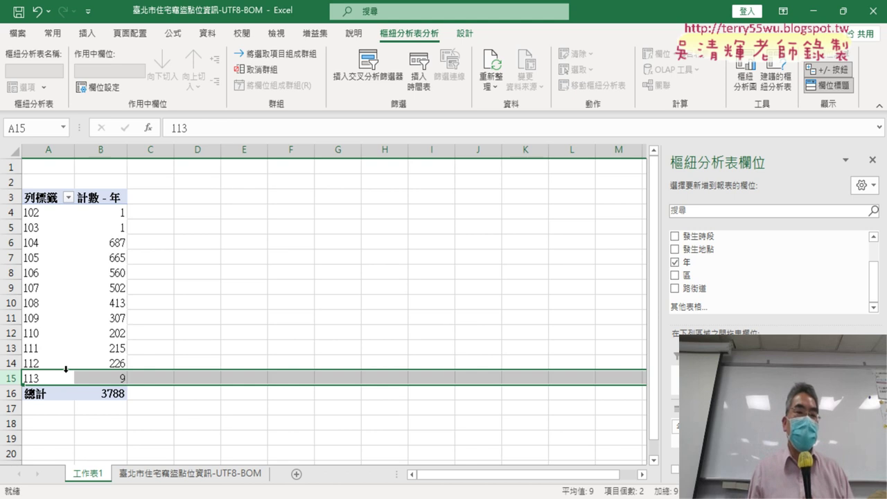
{"action": "left_click", "coordinate": [69, 199]}
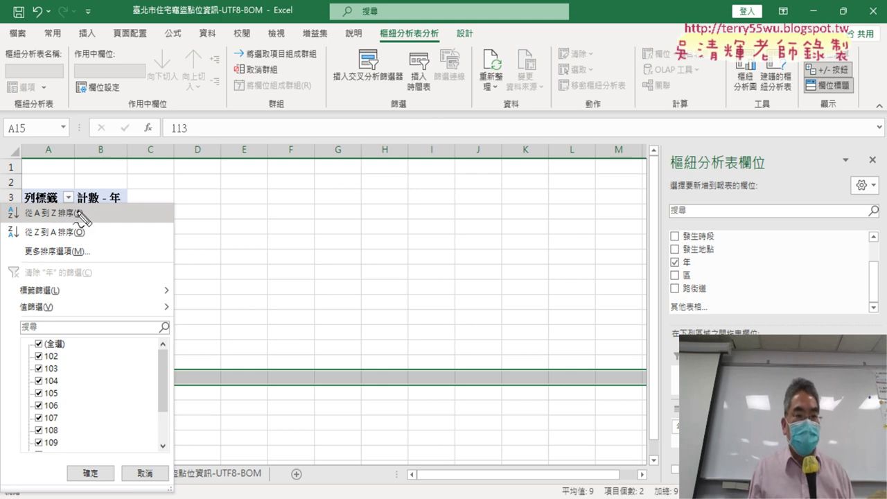
Uncheck years 102, 103 and 113 in the year filter, leaving 104–112 totalling 3777.
{"action": "left_click_drag", "start_coordinate": [82, 195], "coordinate": [78, 192]}
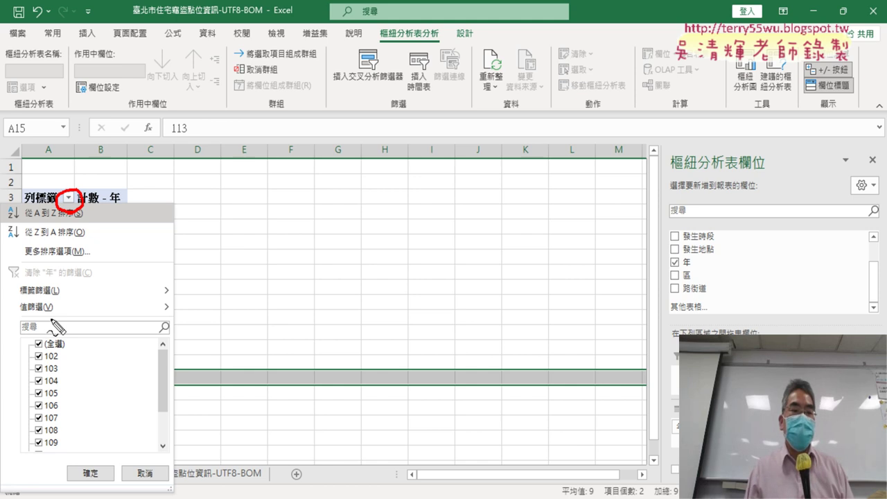
{"action": "key", "text": "Escape"}
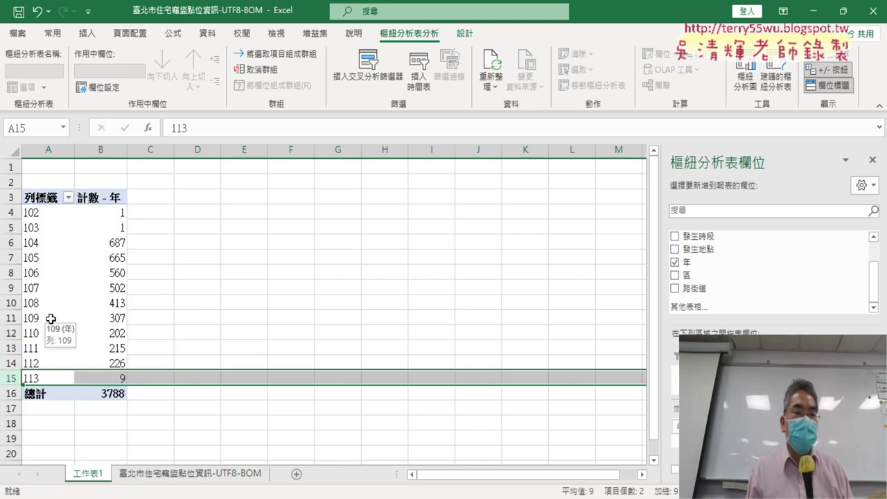
{"action": "left_click", "coordinate": [68, 197]}
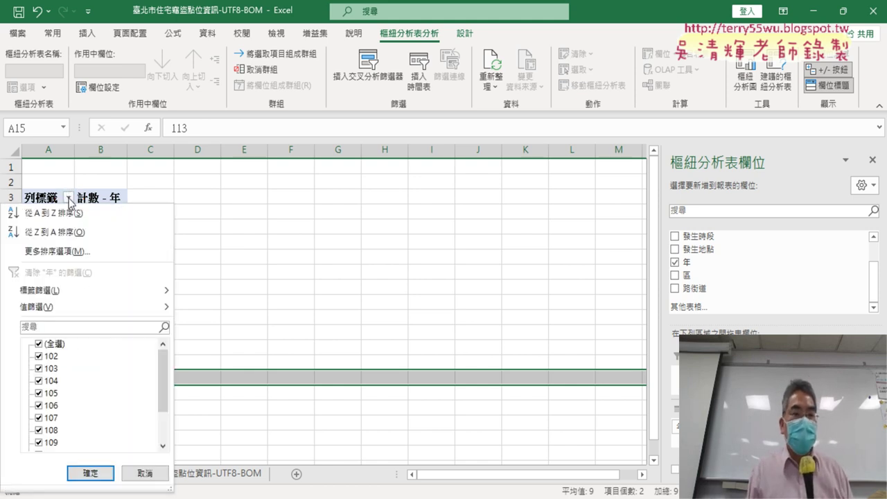
{"action": "left_click", "coordinate": [39, 357]}
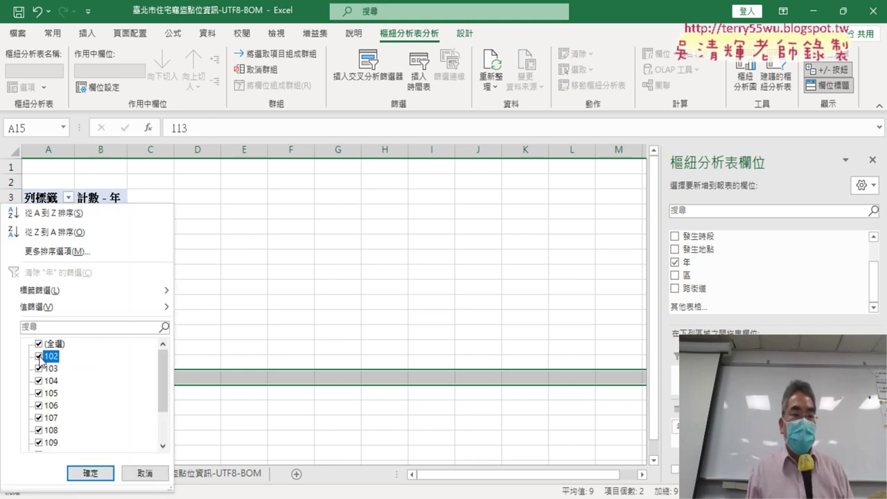
{"action": "left_click", "coordinate": [40, 369]}
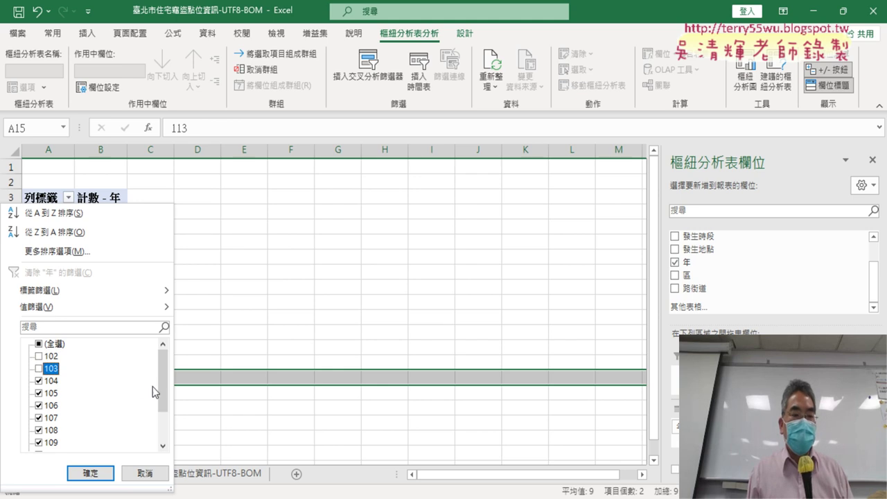
{"action": "scroll", "coordinate": [161, 378], "scroll_direction": "down", "scroll_amount": 2}
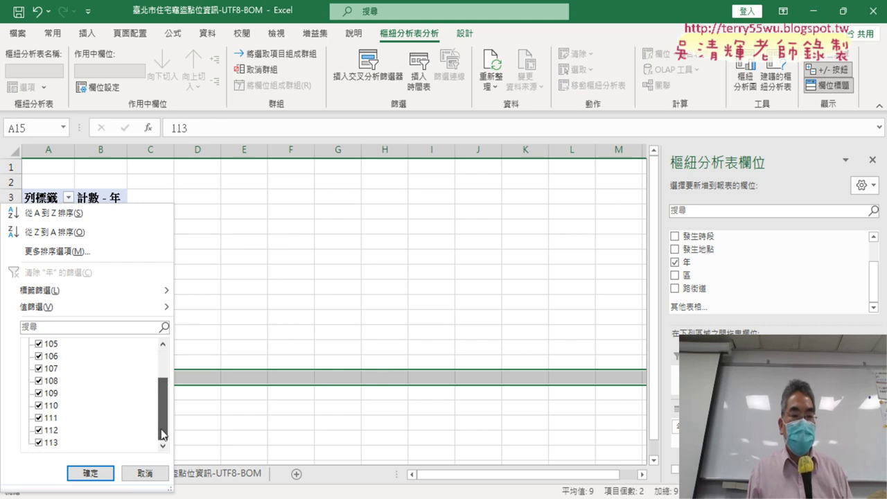
{"action": "left_click", "coordinate": [39, 442]}
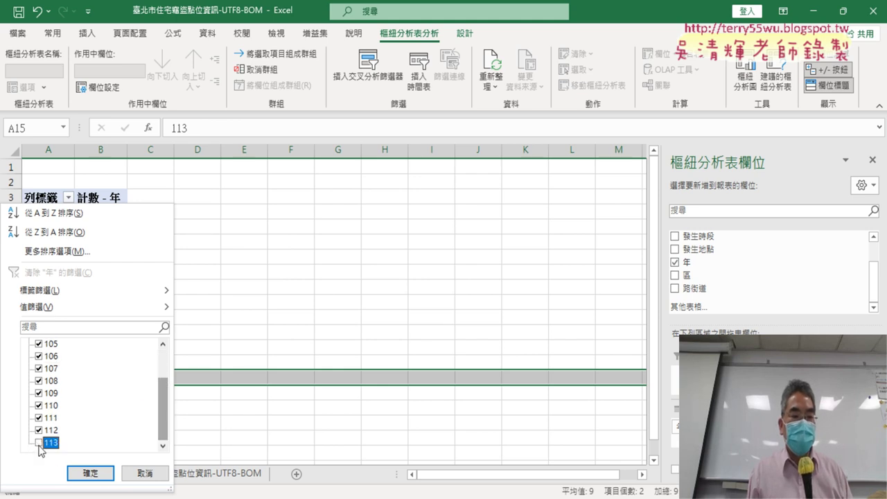
{"action": "left_click", "coordinate": [98, 477]}
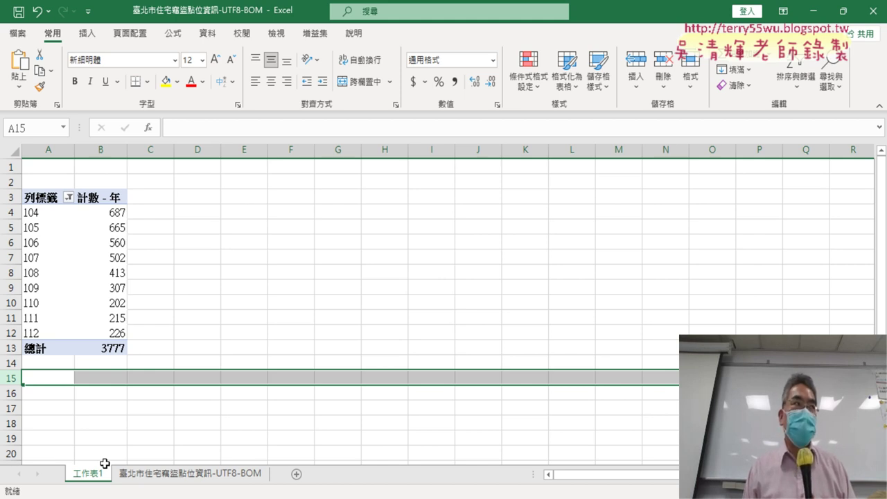
Select cell B6 in the pivot table to show the PivotTable Fields pane and 樞紐分析表分析 tools.
{"action": "left_click", "coordinate": [79, 246]}
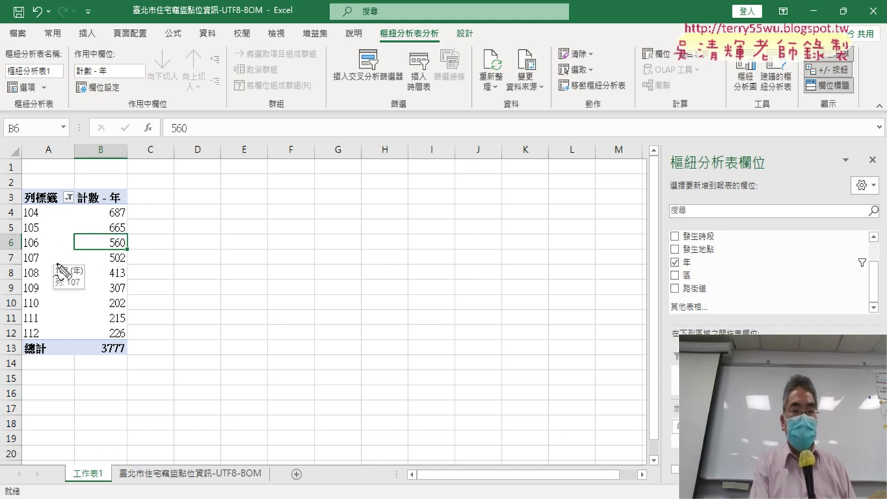
{"action": "mouse_move", "coordinate": [426, 61]}
{"action": "left_mouse_down"}
{"action": "mouse_move", "coordinate": [387, 47]}
{"action": "mouse_move", "coordinate": [415, 21]}
{"action": "left_mouse_up"}
{"action": "mouse_move", "coordinate": [101, 235]}
{"action": "left_mouse_down"}
{"action": "mouse_move", "coordinate": [100, 256]}
{"action": "mouse_move", "coordinate": [104, 233]}
{"action": "left_mouse_up"}
{"action": "left_click_drag", "start_coordinate": [106, 261], "coordinate": [124, 258]}
{"action": "mouse_move", "coordinate": [127, 350]}
{"action": "left_mouse_down"}
{"action": "mouse_move", "coordinate": [20, 359]}
{"action": "mouse_move", "coordinate": [23, 183]}
{"action": "mouse_move", "coordinate": [97, 355]}
{"action": "left_mouse_up"}
{"action": "mouse_move", "coordinate": [112, 183]}
{"action": "left_mouse_down"}
{"action": "mouse_move", "coordinate": [193, 67]}
{"action": "mouse_move", "coordinate": [365, 40]}
{"action": "left_mouse_up"}
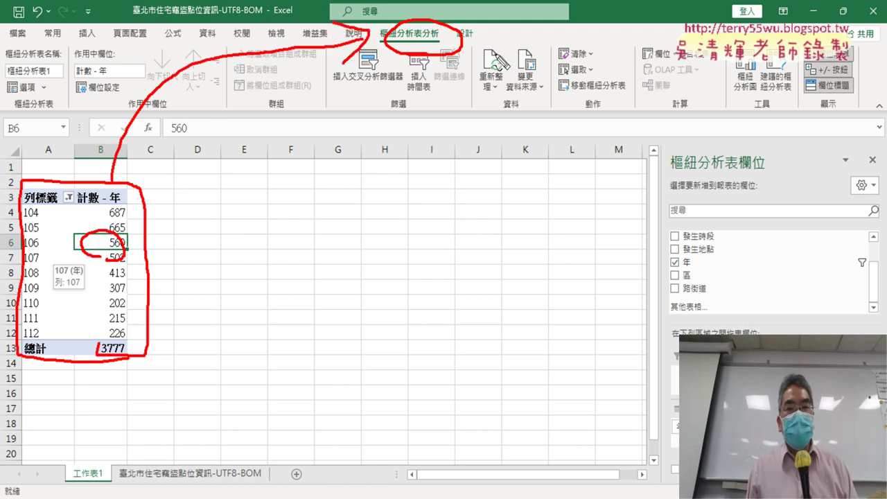
{"action": "left_click_drag", "start_coordinate": [476, 48], "coordinate": [693, 77]}
{"action": "left_click_drag", "start_coordinate": [745, 58], "coordinate": [740, 97]}
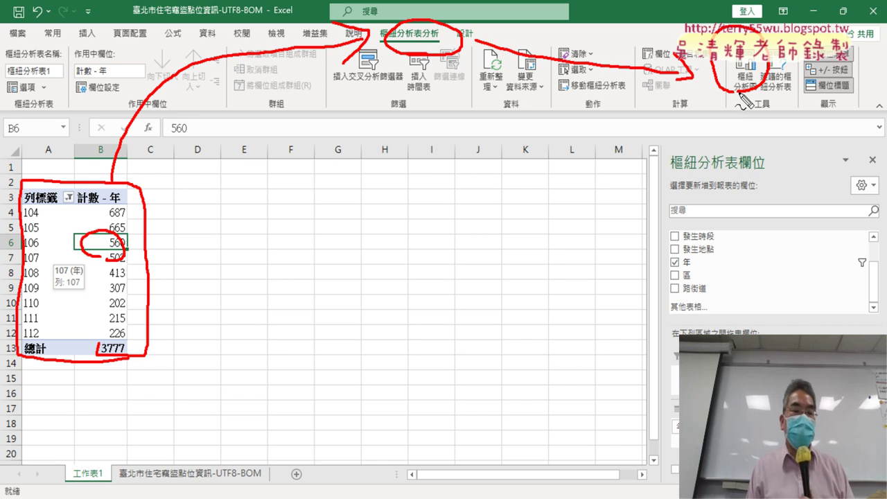
{"action": "key", "text": "Escape"}
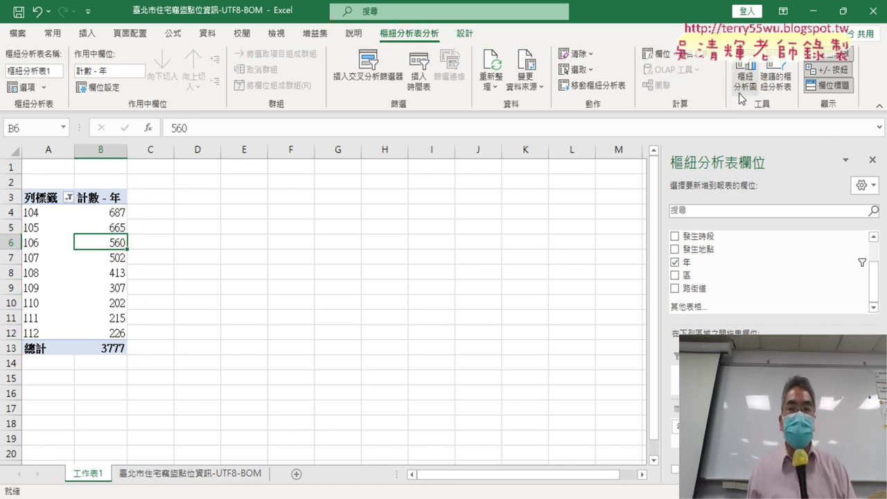
Insert a PivotChart line chart with data markers plotting the yearly counts for 104–112.
{"action": "left_click", "coordinate": [747, 86]}
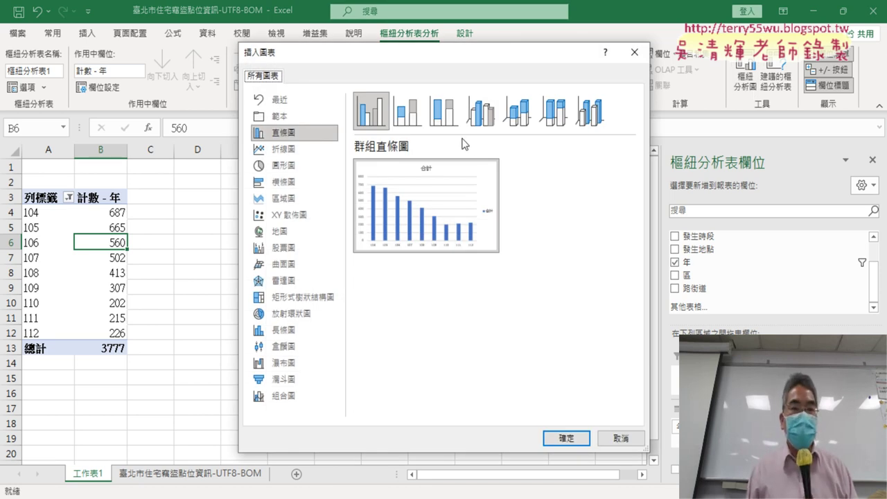
{"action": "left_click", "coordinate": [288, 149]}
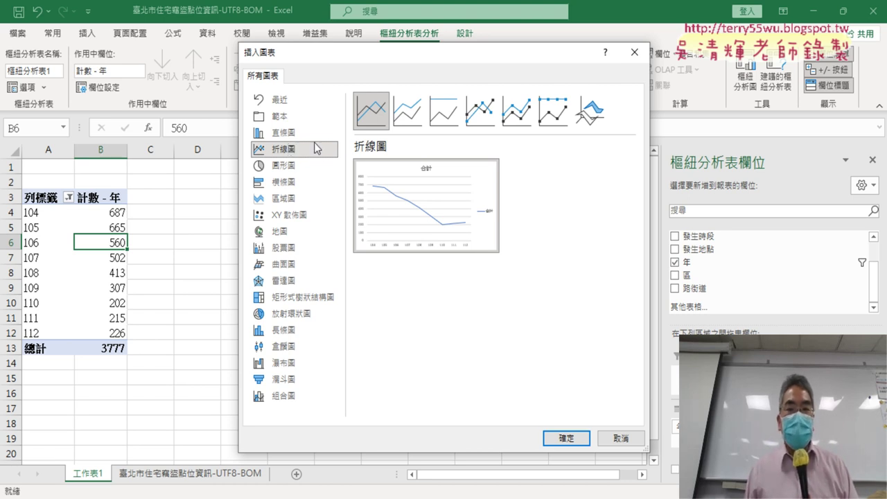
{"action": "left_click", "coordinate": [480, 123]}
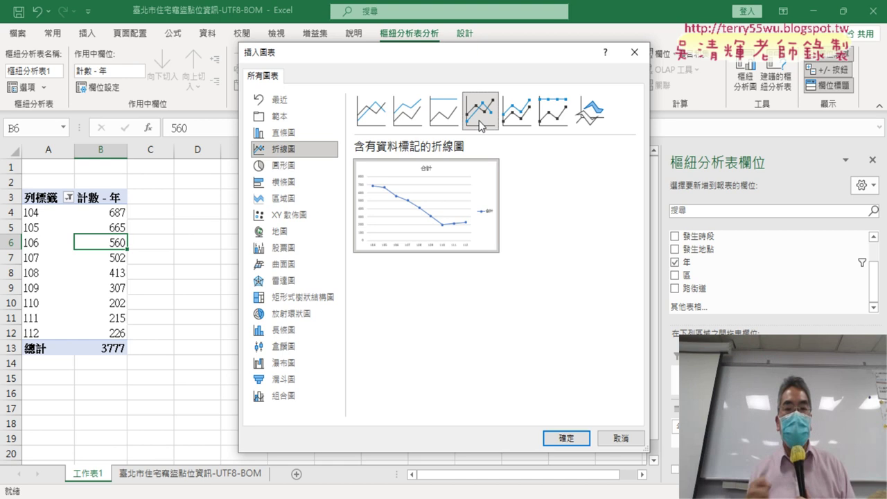
{"action": "left_click", "coordinate": [567, 436]}
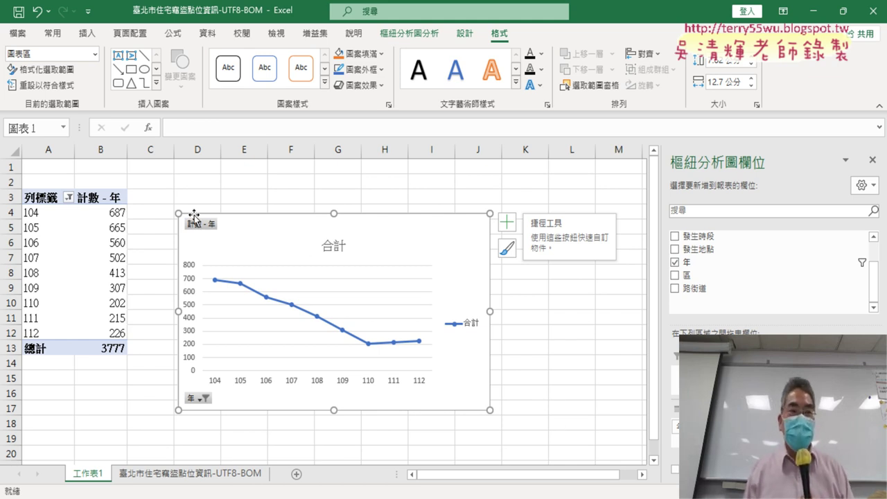
Resize the line chart to span about columns C to L and select its 合計 title.
{"action": "left_click_drag", "start_coordinate": [178, 213], "coordinate": [150, 168]}
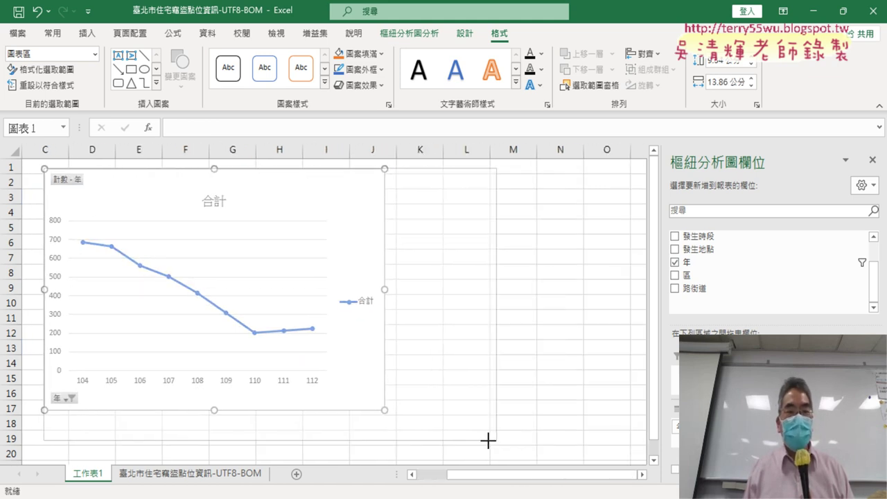
{"action": "left_click_drag", "start_coordinate": [641, 449], "coordinate": [495, 439]}
{"action": "left_click_drag", "start_coordinate": [499, 475], "coordinate": [471, 477]}
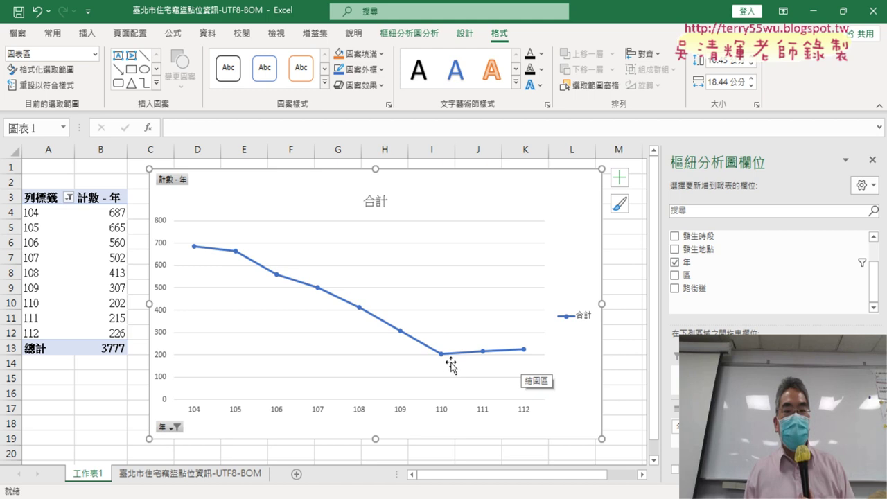
{"action": "mouse_move", "coordinate": [517, 357]}
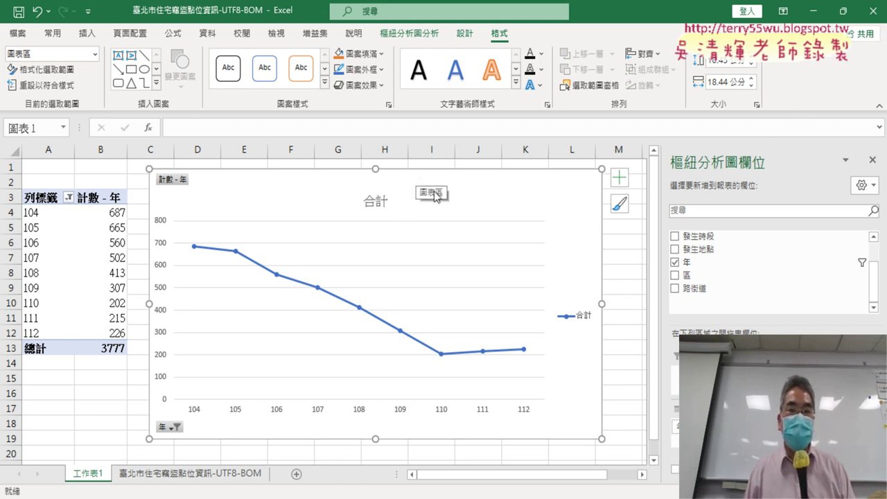
{"action": "left_click", "coordinate": [378, 206]}
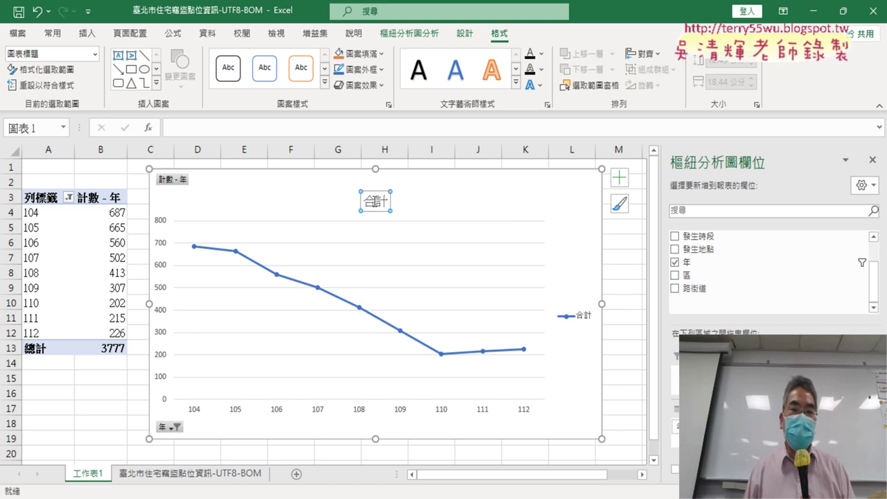
Replace the chart title 合計 with 歷年竊盜折線圖 and select the new title text.
{"action": "double_click", "coordinate": [374, 201]}
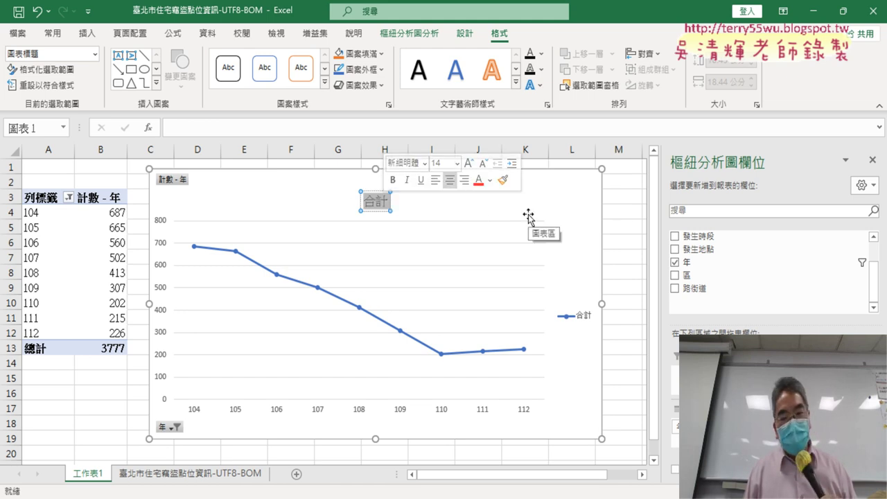
{"action": "type", "text": "ㄌ"}
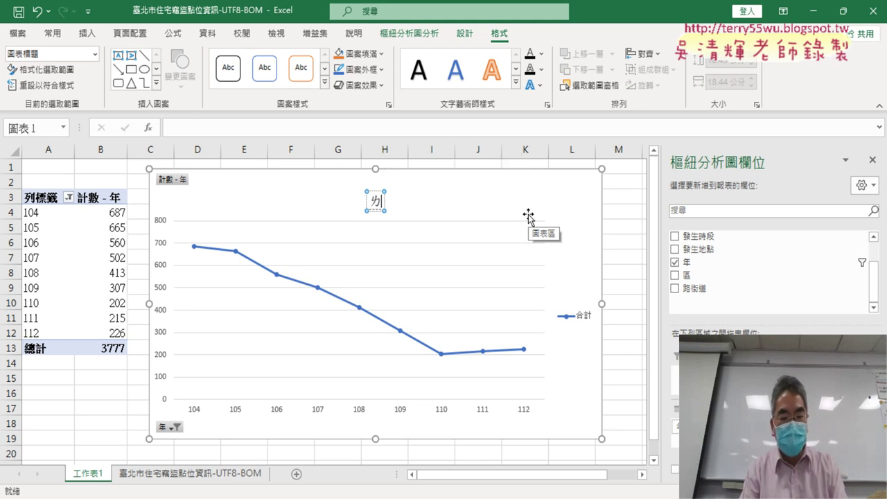
{"action": "type", "text": "ㄧˋ"}
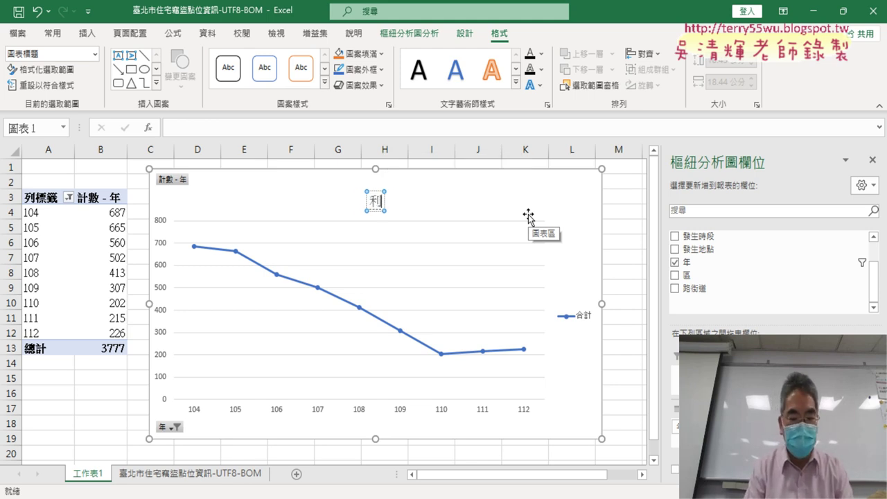
{"action": "type", "text": "ㄋㄧㄢˊㄑㄧㄝ"}
{"action": "key", "text": "space"}
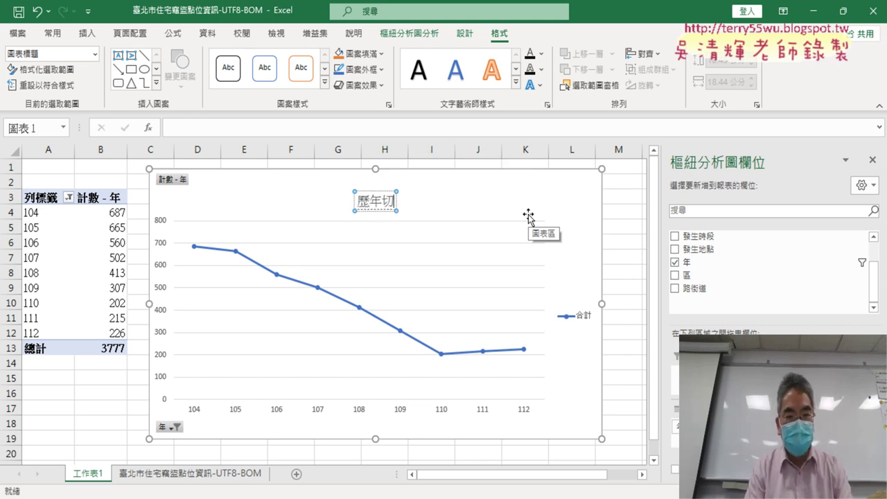
{"action": "type", "text": "ㄉㄠˋㄓㄜˊ"}
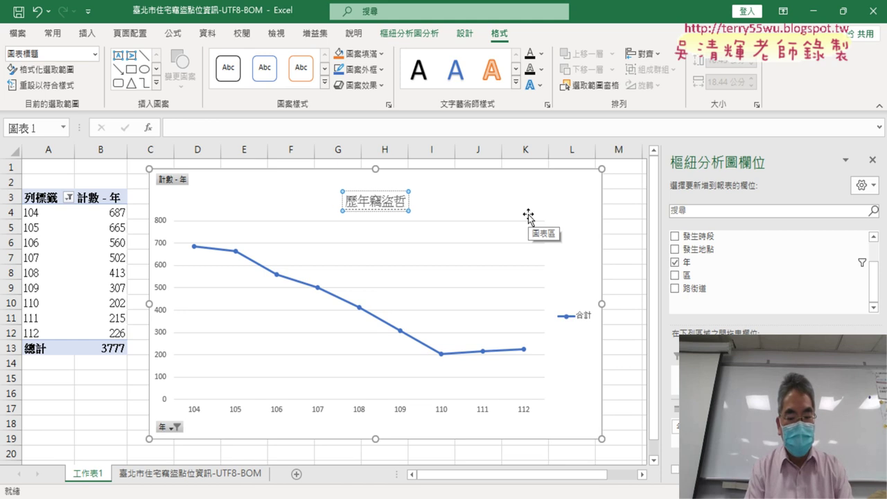
{"action": "type", "text": "ㄒㄧㄢˋㄊㄨˊ"}
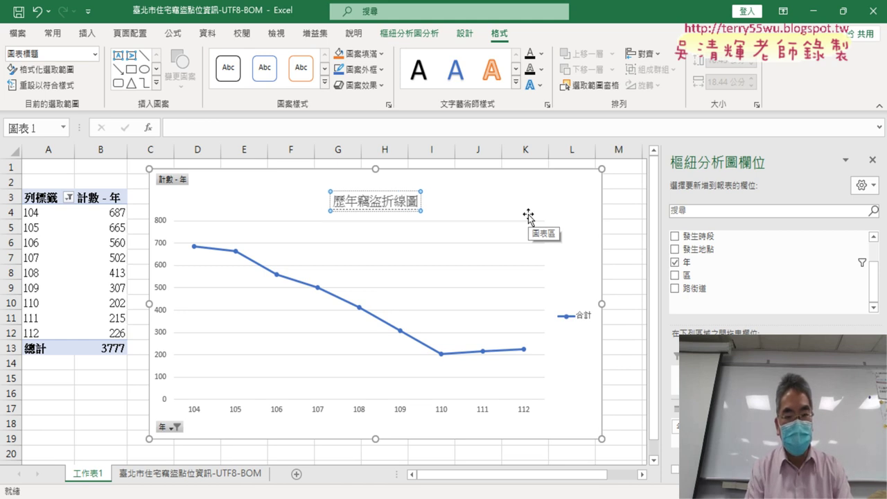
{"action": "key", "text": "Return"}
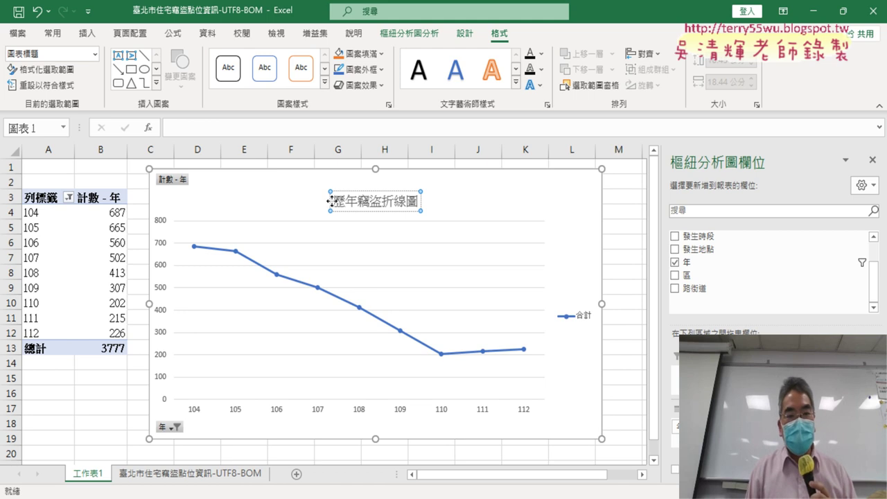
{"action": "left_click_drag", "start_coordinate": [337, 202], "coordinate": [420, 201]}
{"action": "key", "text": "ctrl+c"}
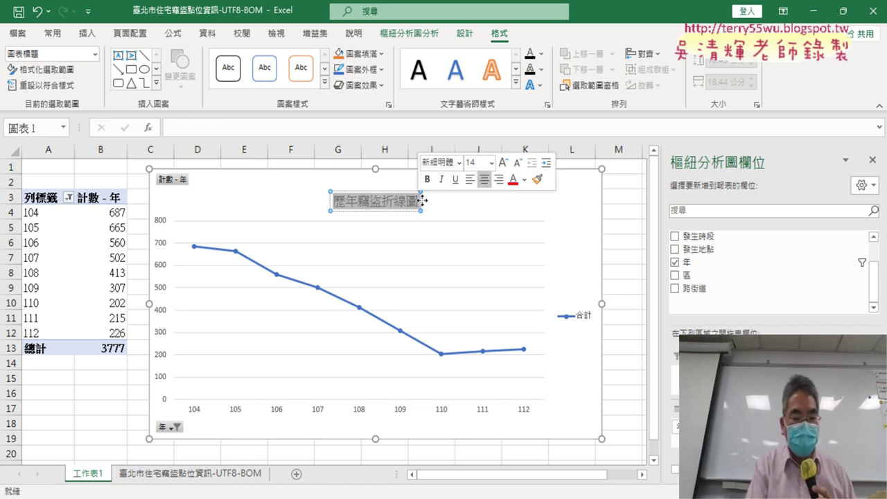
Rename the 工作表1 sheet tab to 歷年竊盜折線圖 by pasting the copied title.
{"action": "double_click", "coordinate": [89, 474]}
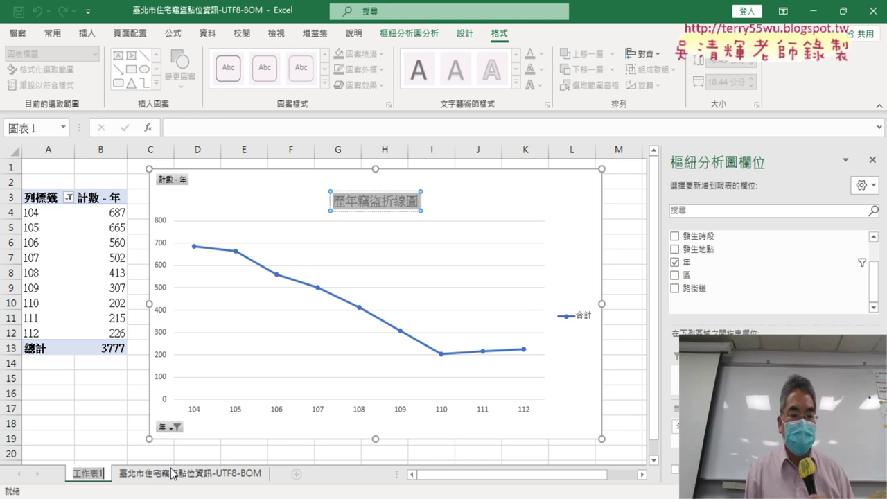
{"action": "key", "text": "ctrl+v"}
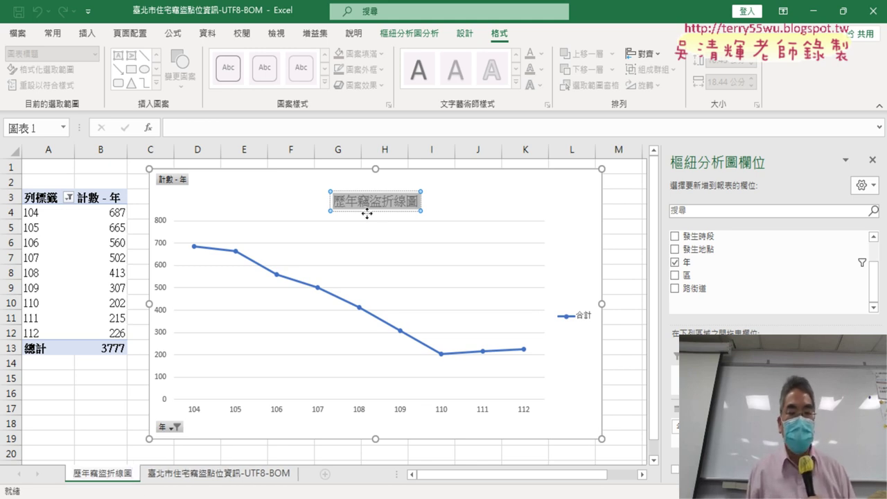
{"action": "key", "text": "Escape"}
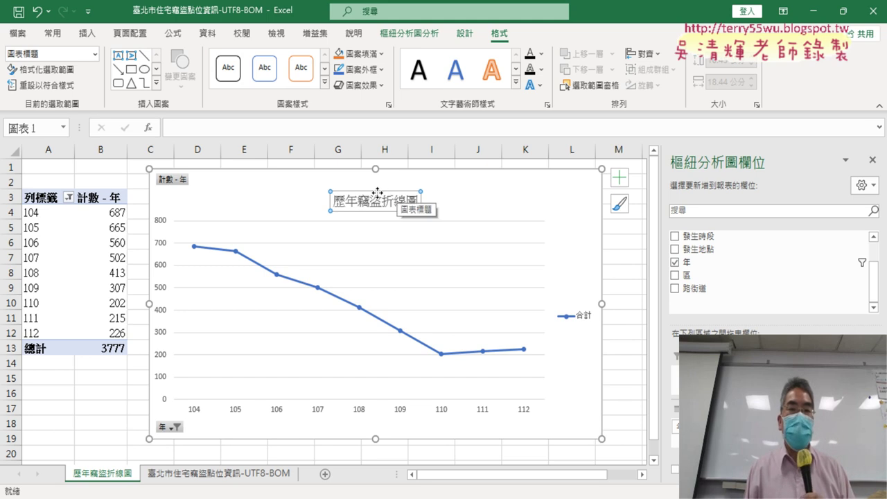
Format the 歷年竊盜折線圖 title as red, bold, 20-point text.
{"action": "left_click", "coordinate": [51, 38]}
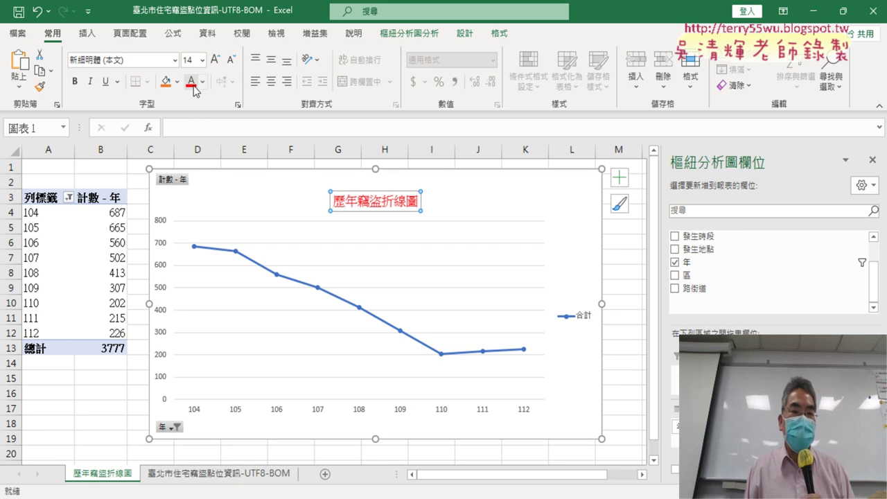
{"action": "left_click", "coordinate": [202, 60]}
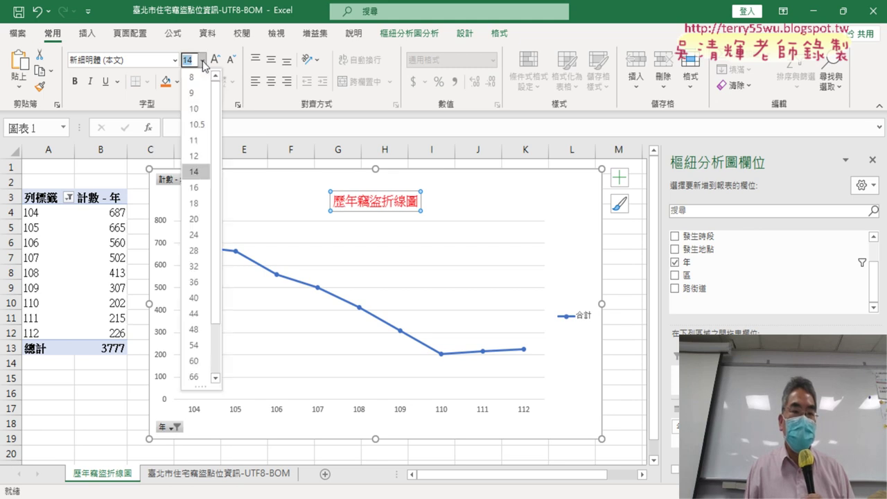
{"action": "left_click", "coordinate": [195, 219]}
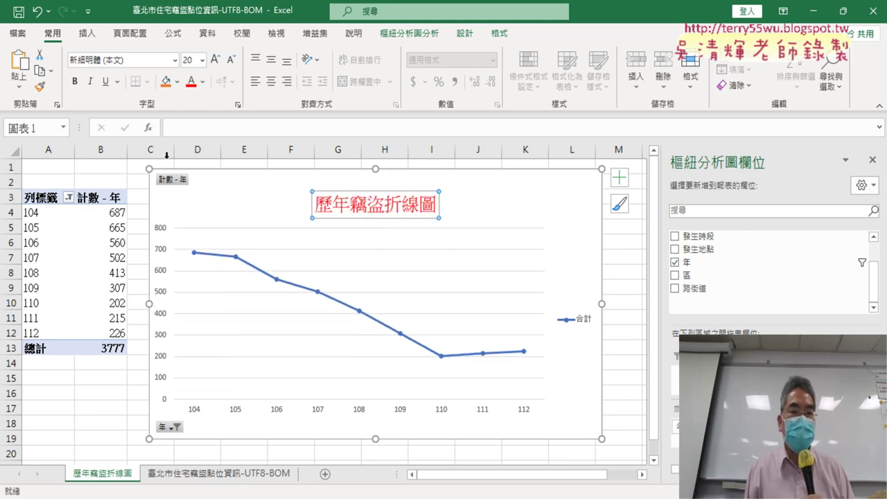
{"action": "left_click", "coordinate": [76, 84]}
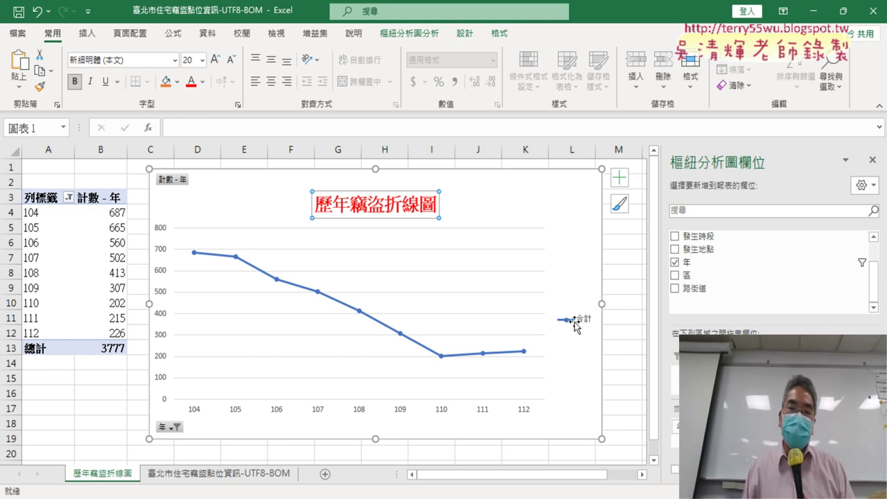
Hide the 合計 legend, show data labels on each point, and add a trendline.
{"action": "left_click", "coordinate": [619, 182]}
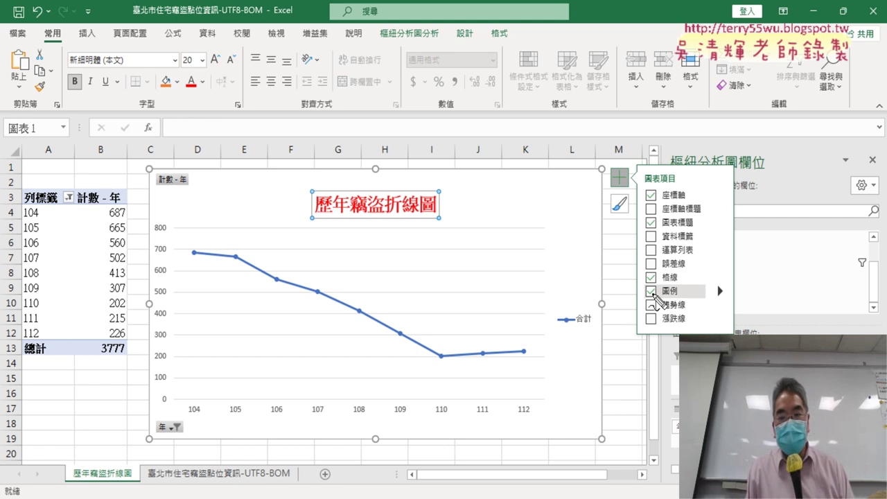
{"action": "mouse_move", "coordinate": [578, 340]}
{"action": "left_mouse_down"}
{"action": "mouse_move", "coordinate": [593, 327]}
{"action": "mouse_move", "coordinate": [589, 317]}
{"action": "left_mouse_up"}
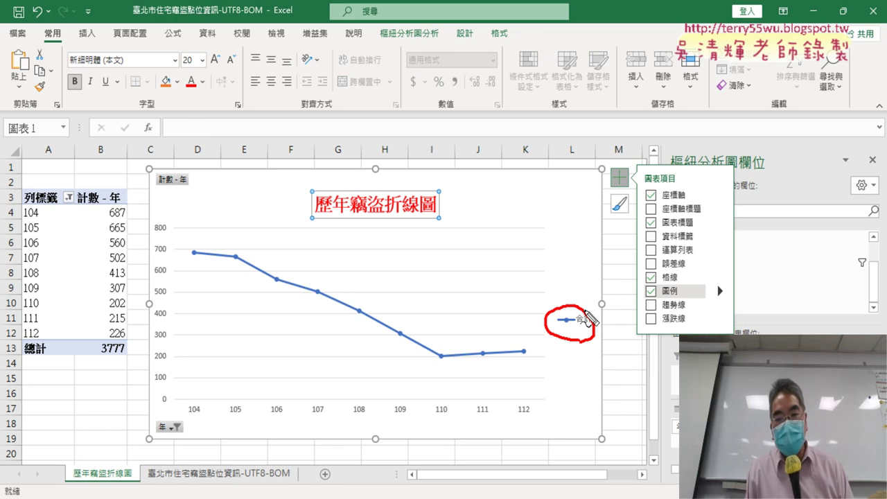
{"action": "left_click_drag", "start_coordinate": [678, 298], "coordinate": [688, 277]}
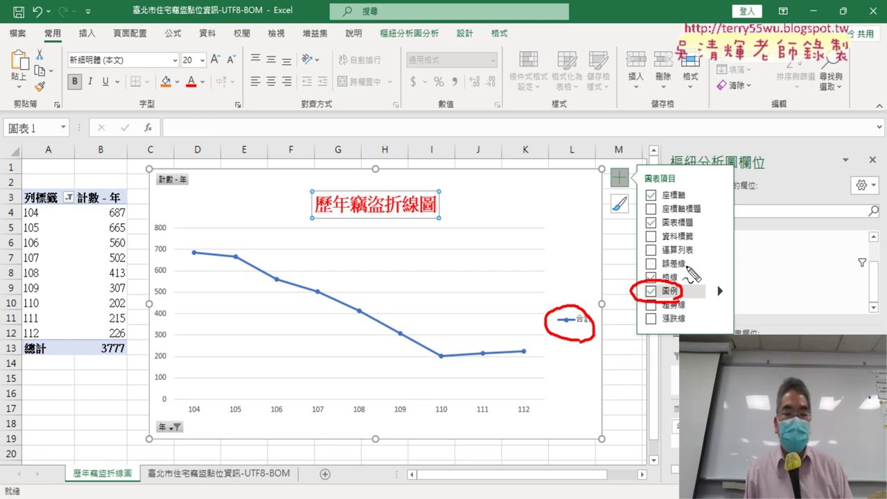
{"action": "key", "text": "Escape"}
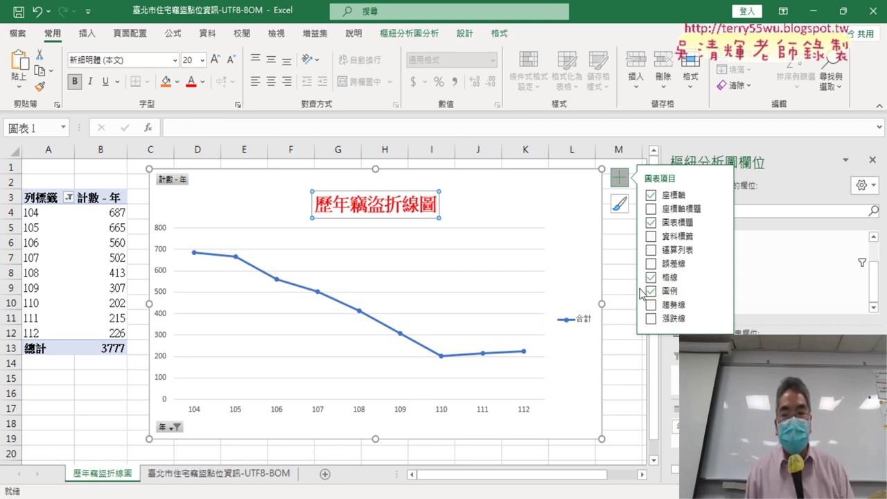
{"action": "left_click", "coordinate": [651, 292]}
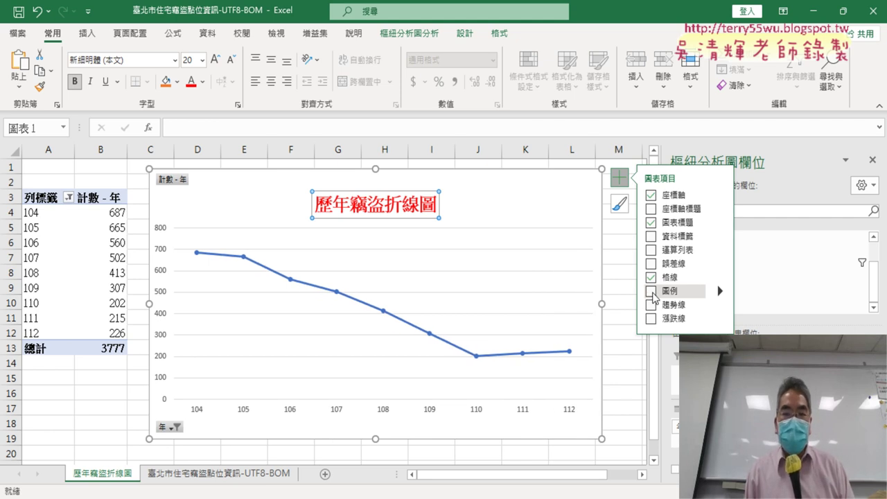
{"action": "left_click", "coordinate": [652, 237]}
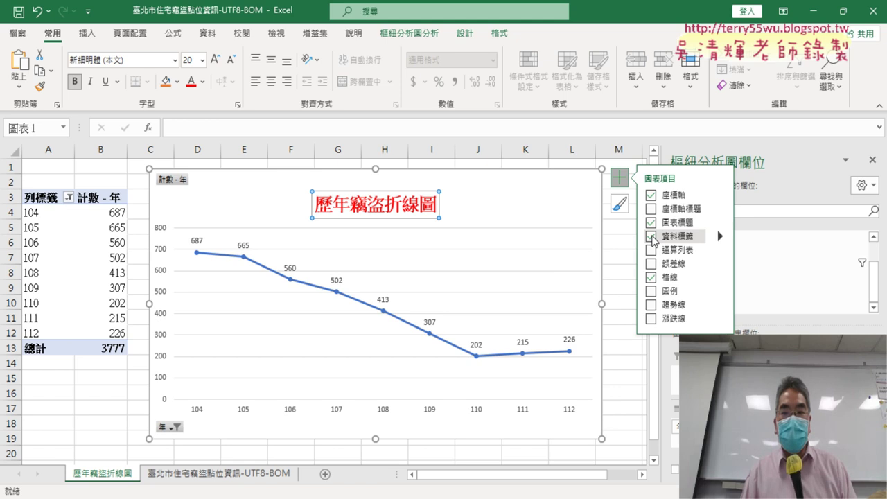
{"action": "left_click", "coordinate": [652, 306]}
{"action": "left_click", "coordinate": [632, 397]}
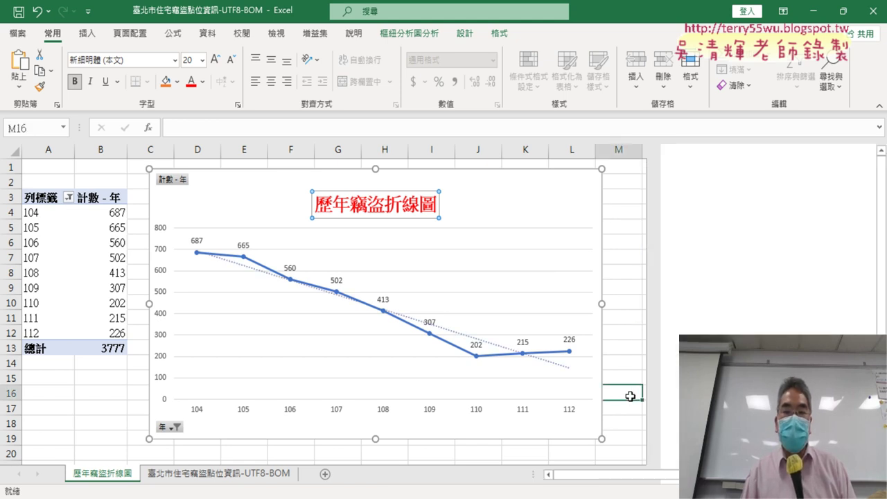
Select the pivot table to show the Fields pane with 年 counted and the A3 row filter.
{"action": "left_click", "coordinate": [594, 305]}
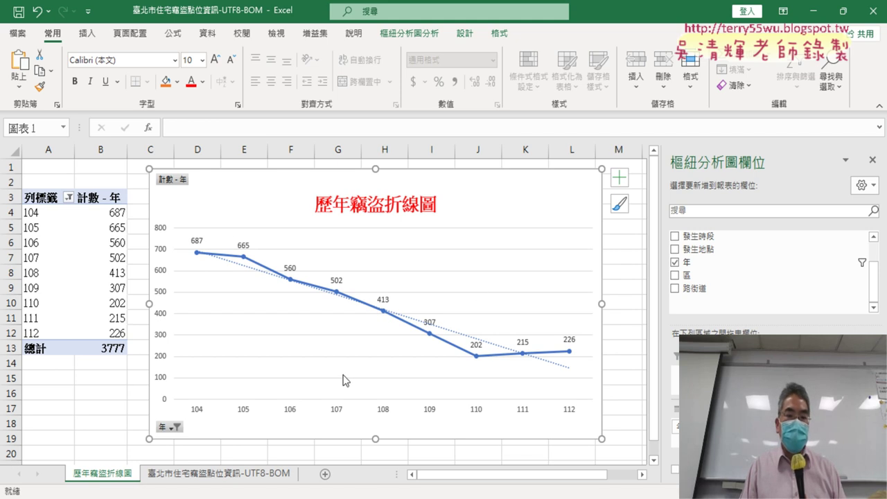
{"action": "left_click", "coordinate": [75, 272]}
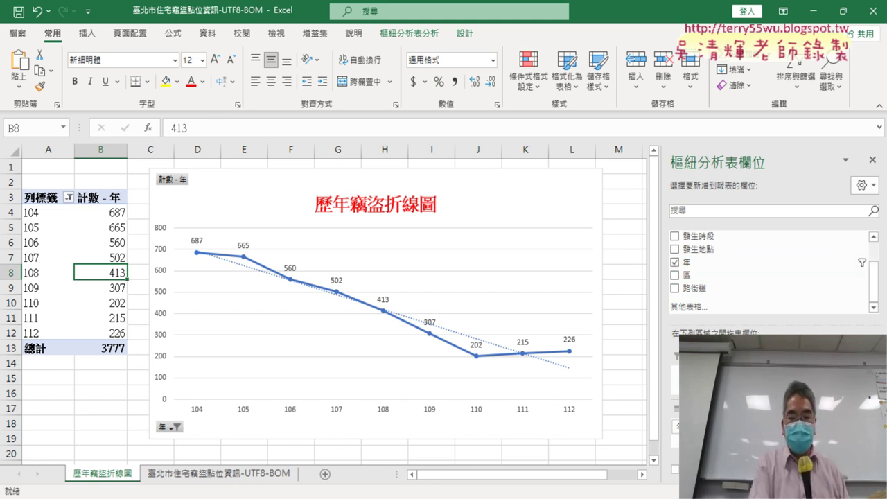
{"action": "mouse_move", "coordinate": [710, 250]}
{"action": "left_mouse_down"}
{"action": "mouse_move", "coordinate": [694, 275]}
{"action": "mouse_move", "coordinate": [694, 336]}
{"action": "left_mouse_up"}
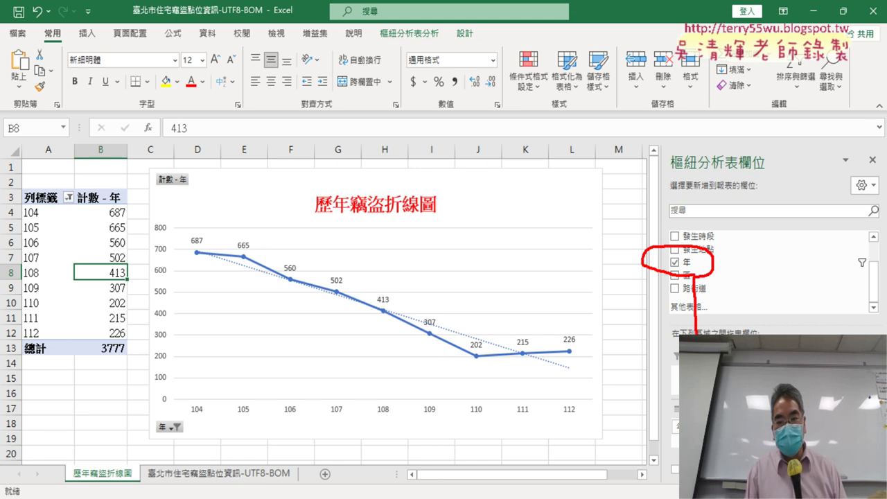
{"action": "left_click_drag", "start_coordinate": [708, 273], "coordinate": [762, 334]}
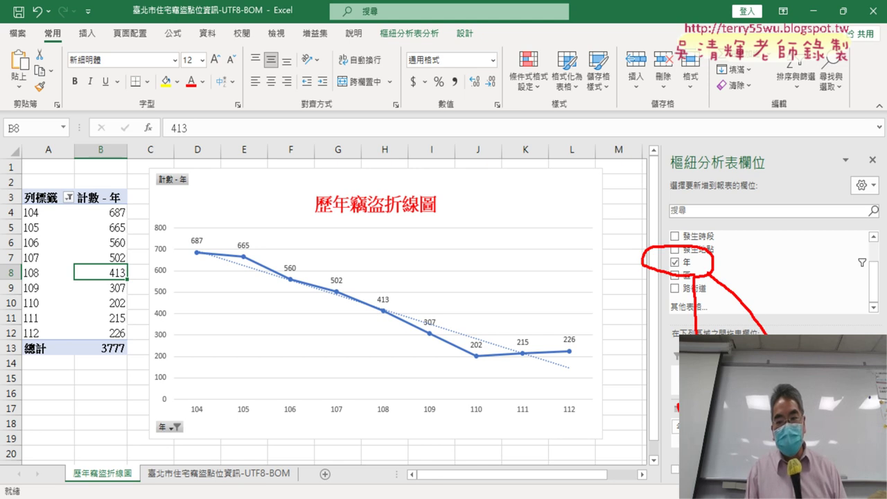
{"action": "left_click_drag", "start_coordinate": [72, 208], "coordinate": [77, 209]}
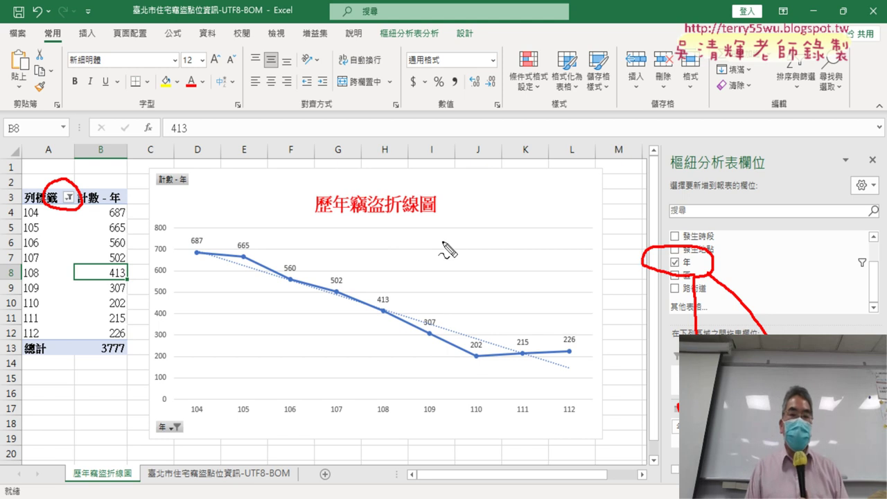
{"action": "key", "text": "Escape"}
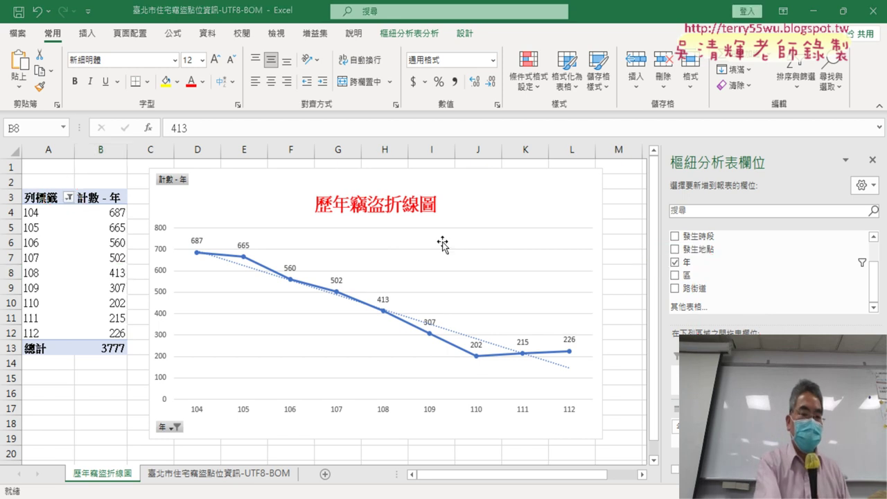
{"action": "left_click", "coordinate": [249, 475]}
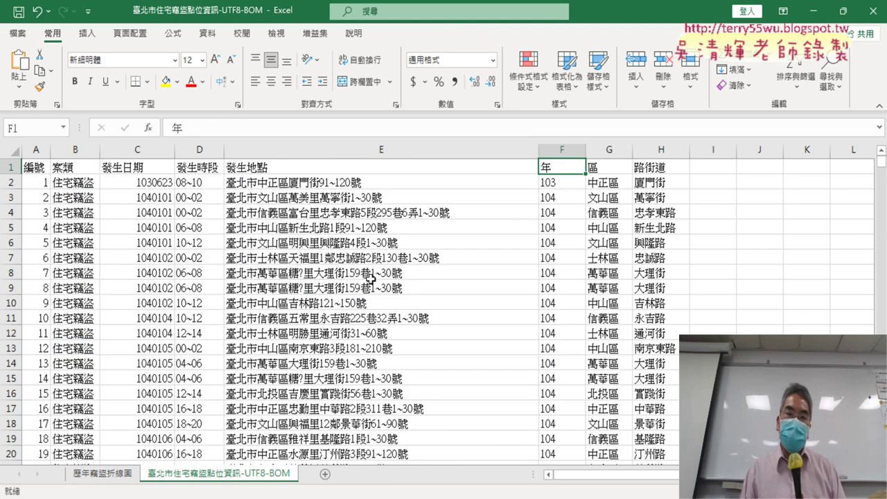
{"action": "left_click", "coordinate": [572, 147]}
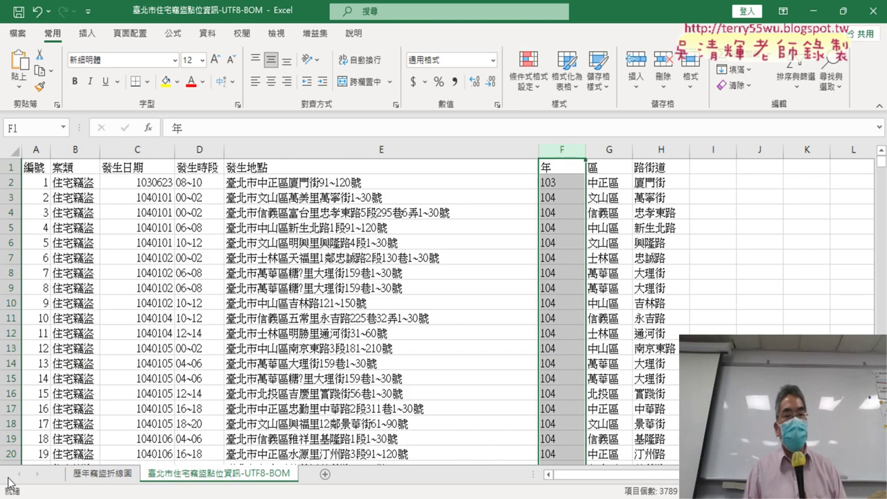
{"action": "left_click", "coordinate": [120, 475]}
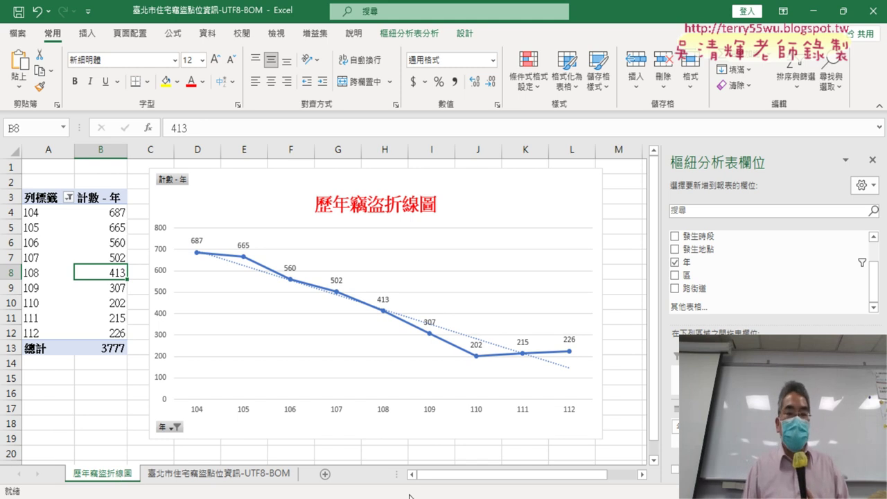
{"action": "mouse_move", "coordinate": [395, 493]}
{"action": "left_click", "coordinate": [319, 443]}
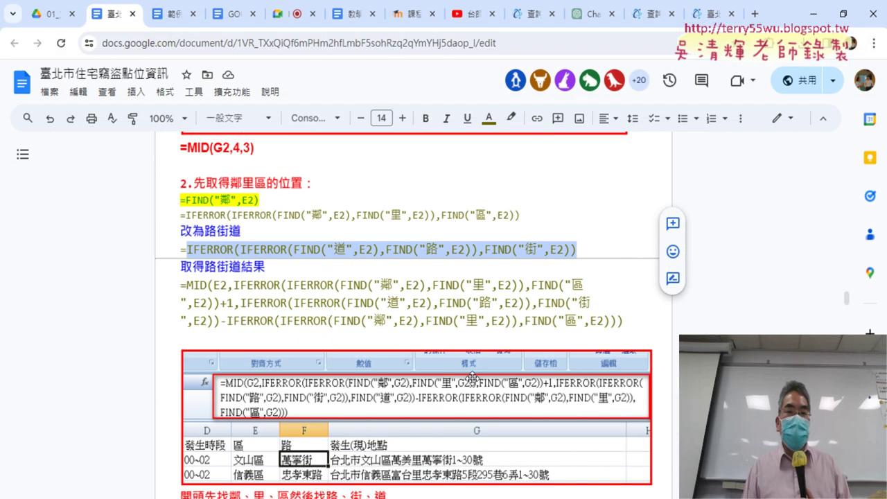
{"action": "left_click", "coordinate": [707, 15]}
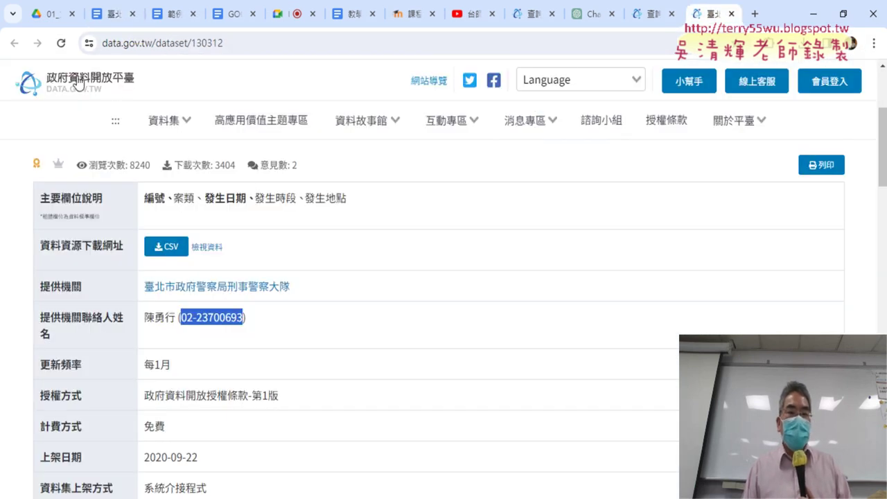
{"action": "scroll", "coordinate": [415, 281], "scroll_direction": "down", "scroll_amount": 1}
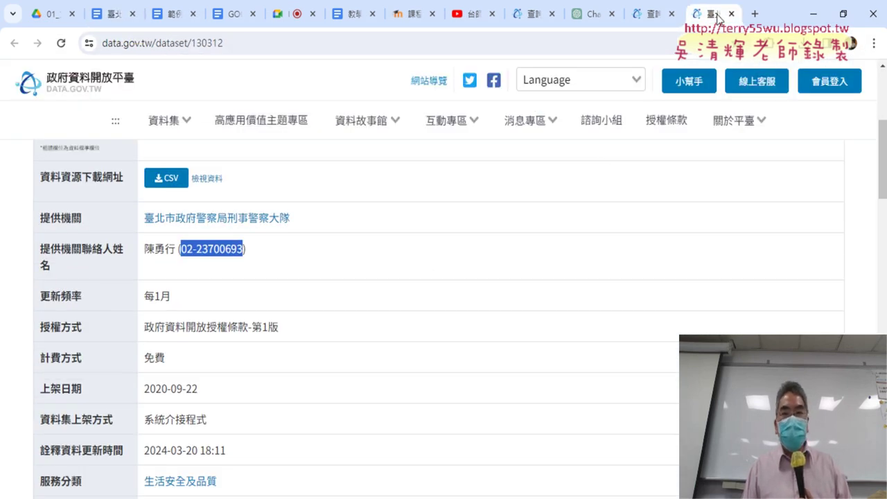
{"action": "scroll", "coordinate": [580, 247], "scroll_direction": "down", "scroll_amount": 5}
{"action": "scroll", "coordinate": [581, 247], "scroll_direction": "down", "scroll_amount": 3}
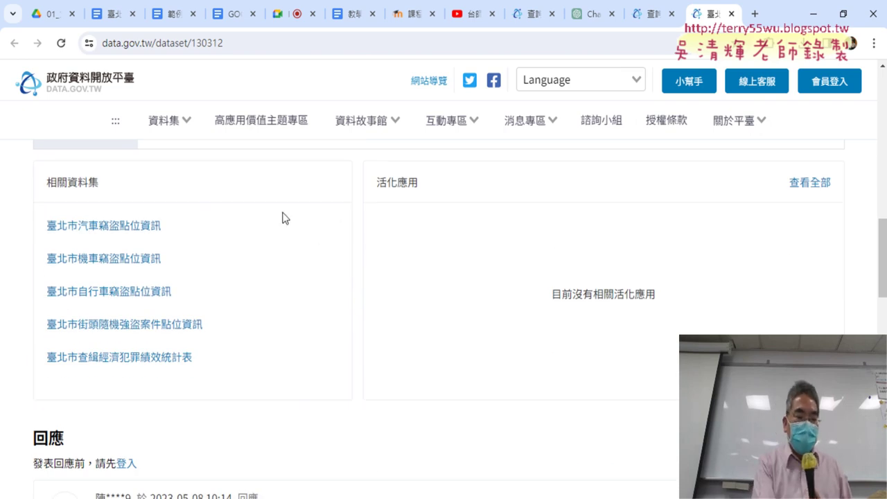
{"action": "left_click_drag", "start_coordinate": [38, 192], "coordinate": [97, 186]}
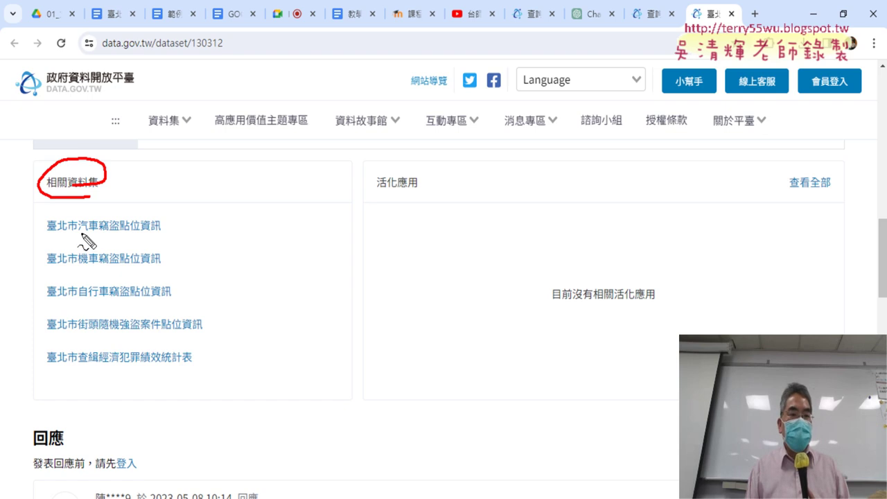
{"action": "left_click_drag", "start_coordinate": [80, 233], "coordinate": [96, 230]}
{"action": "left_click_drag", "start_coordinate": [83, 266], "coordinate": [97, 264]}
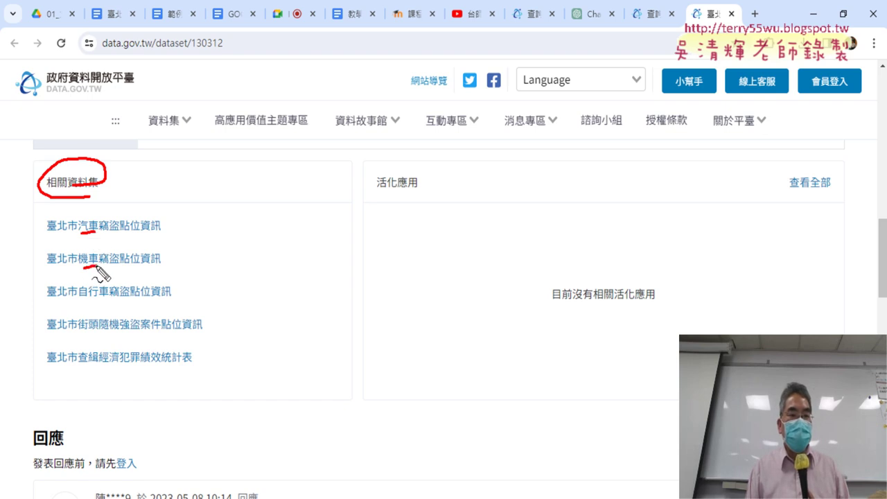
{"action": "left_click_drag", "start_coordinate": [86, 303], "coordinate": [116, 301]}
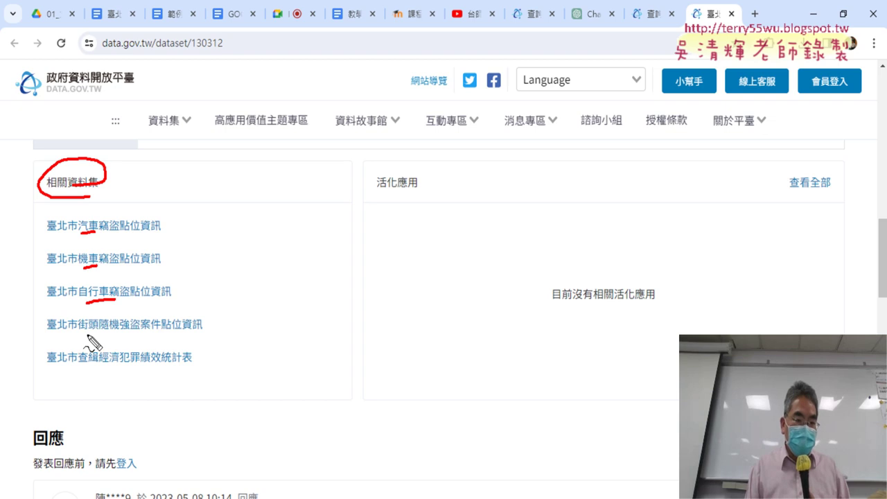
{"action": "left_click_drag", "start_coordinate": [88, 334], "coordinate": [160, 331]}
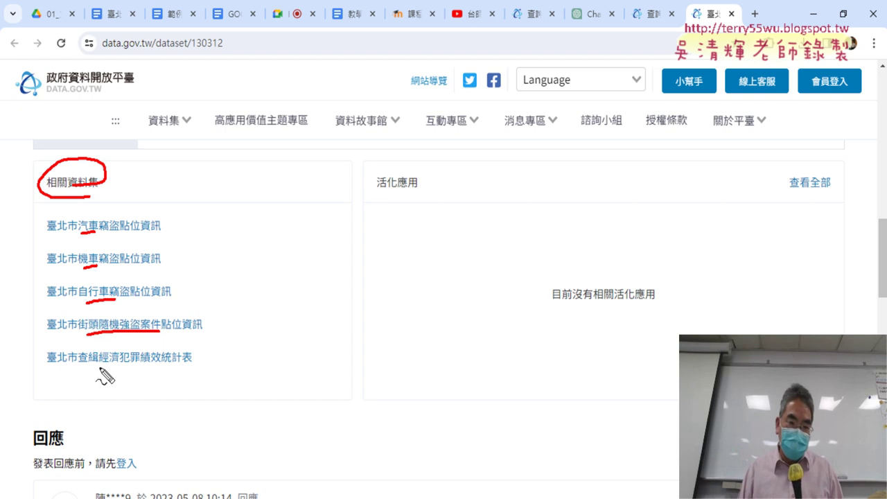
{"action": "left_click_drag", "start_coordinate": [99, 366], "coordinate": [154, 363]}
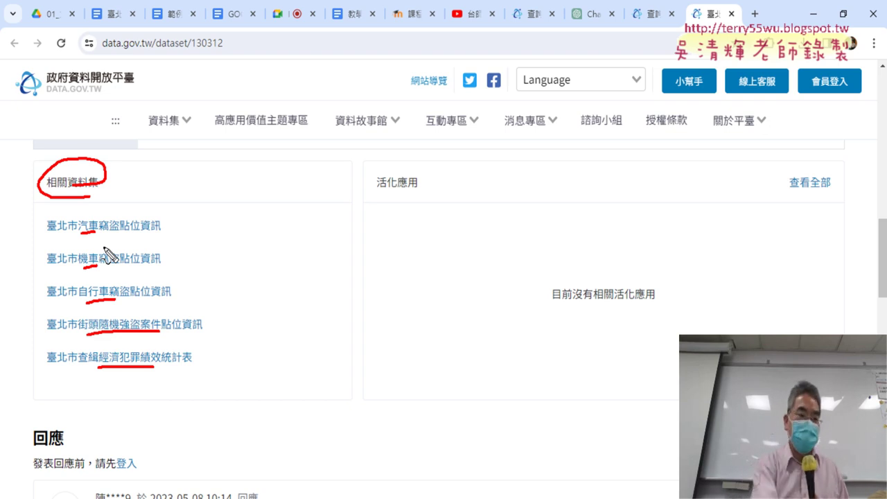
{"action": "key", "text": "Escape"}
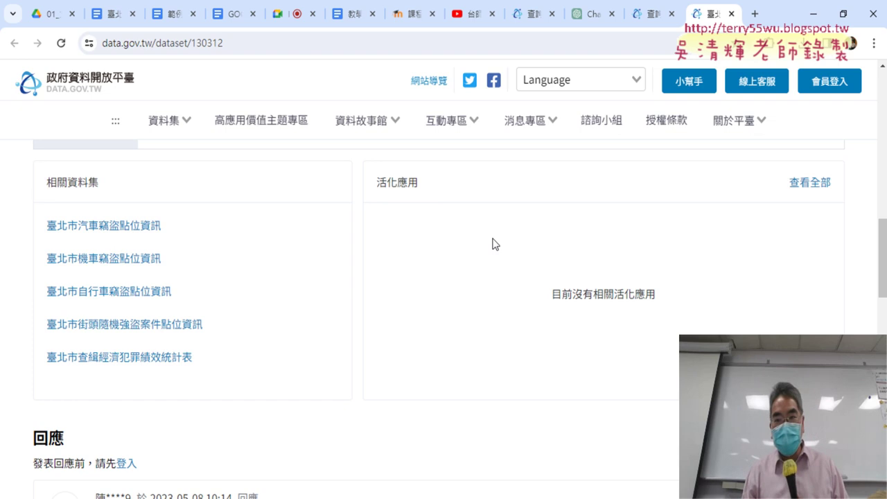
{"action": "left_click", "coordinate": [813, 14]}
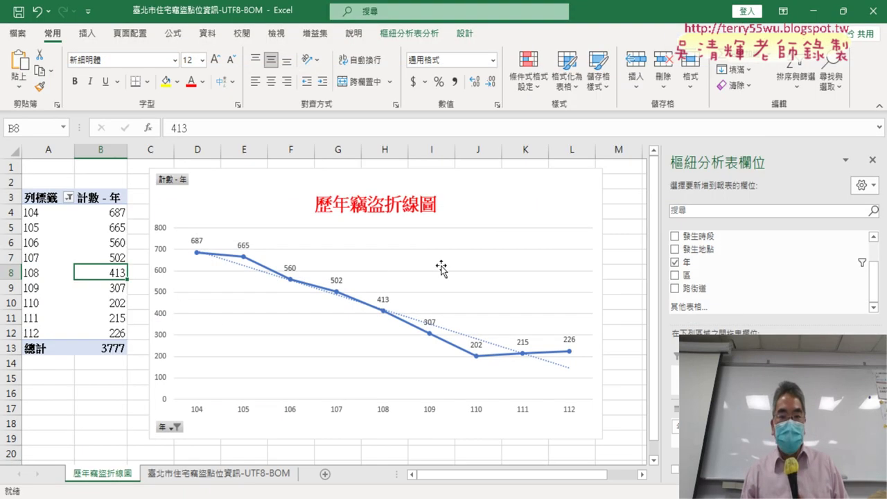